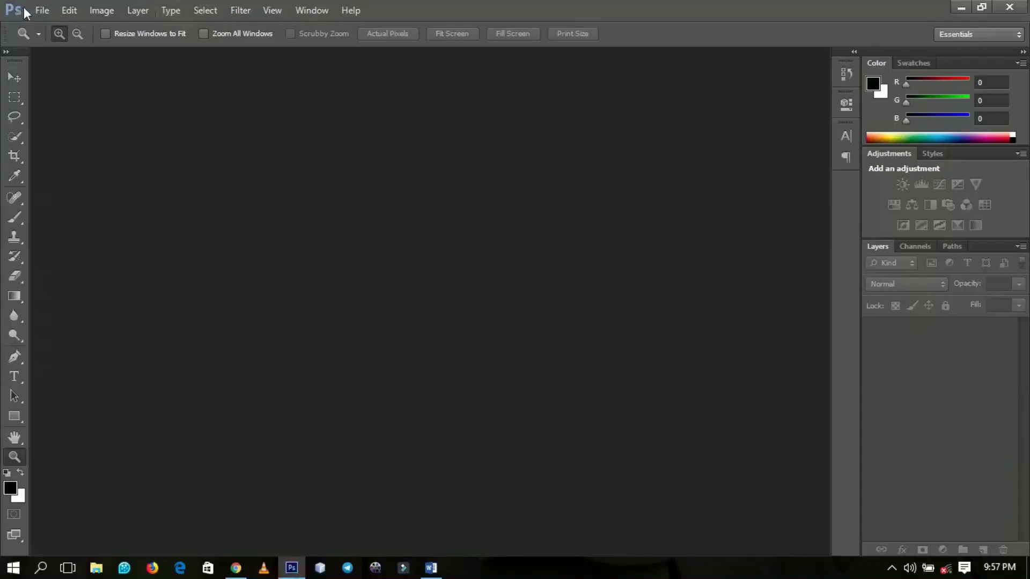
Create a new RGB document 1400 pixels wide and 1400 pixels high at 300 pixels/inch with a white background
click(38, 9)
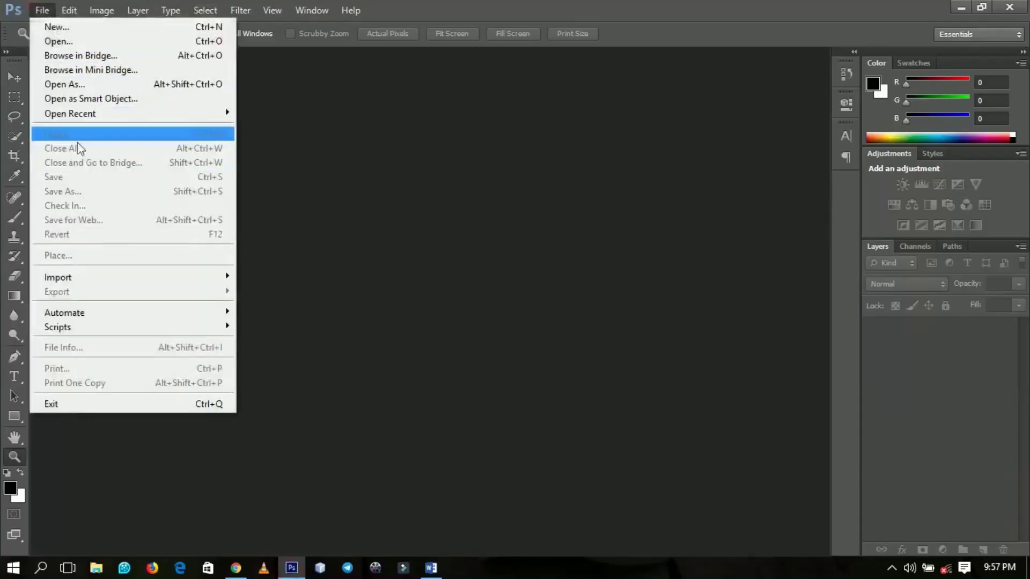
mouse_move(69, 10)
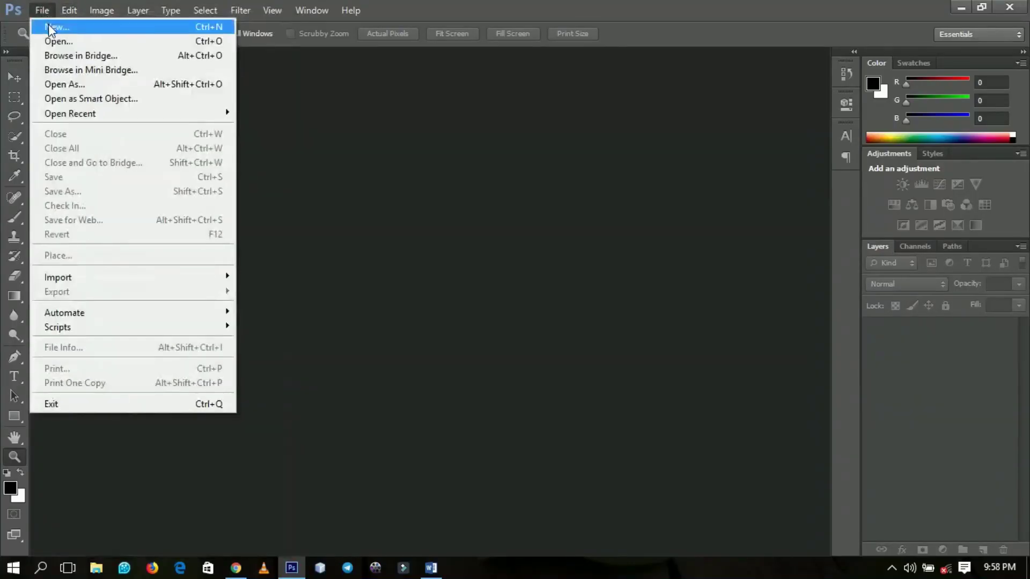
click(49, 28)
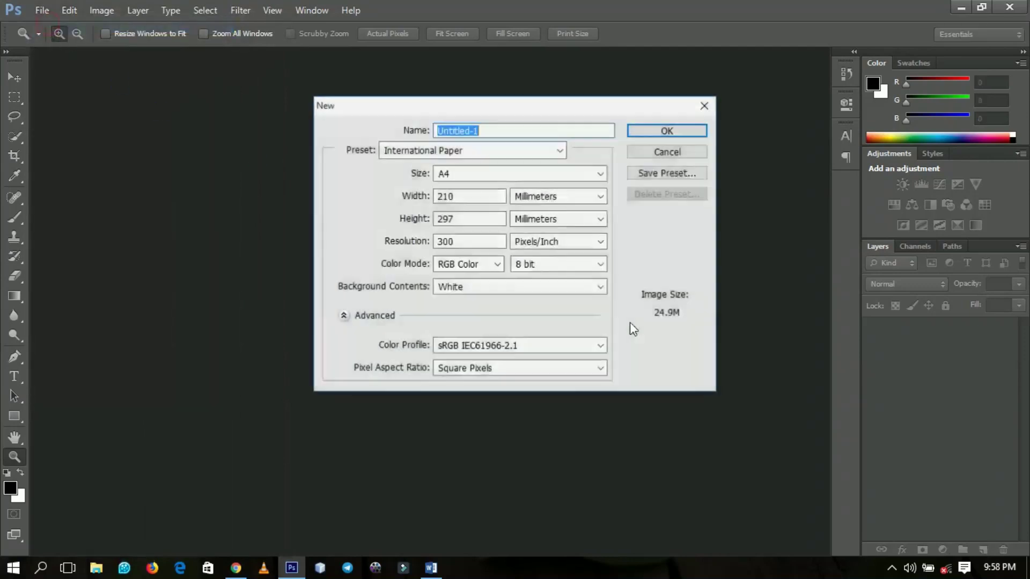
click(536, 197)
click(525, 211)
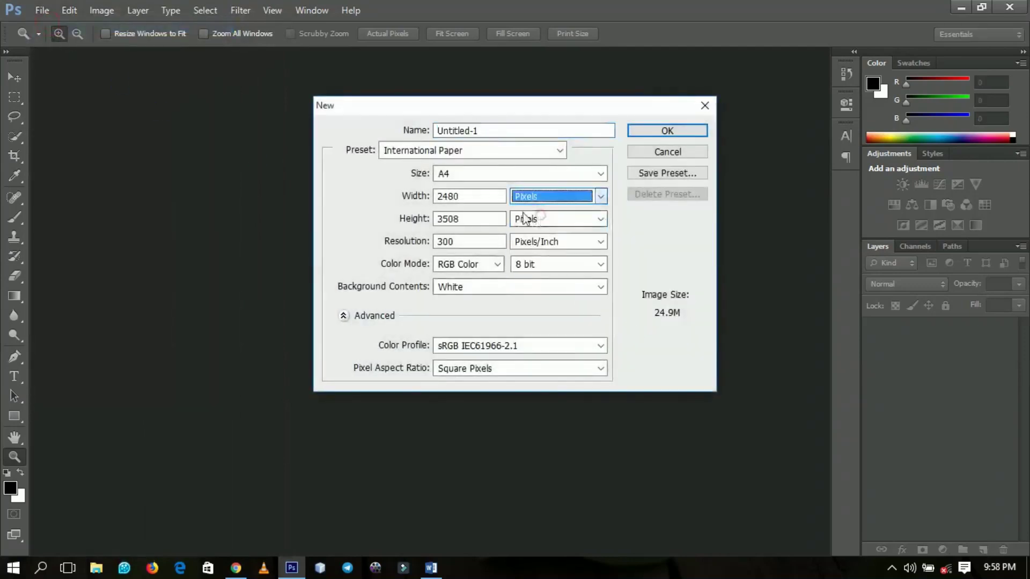
double_click(498, 196)
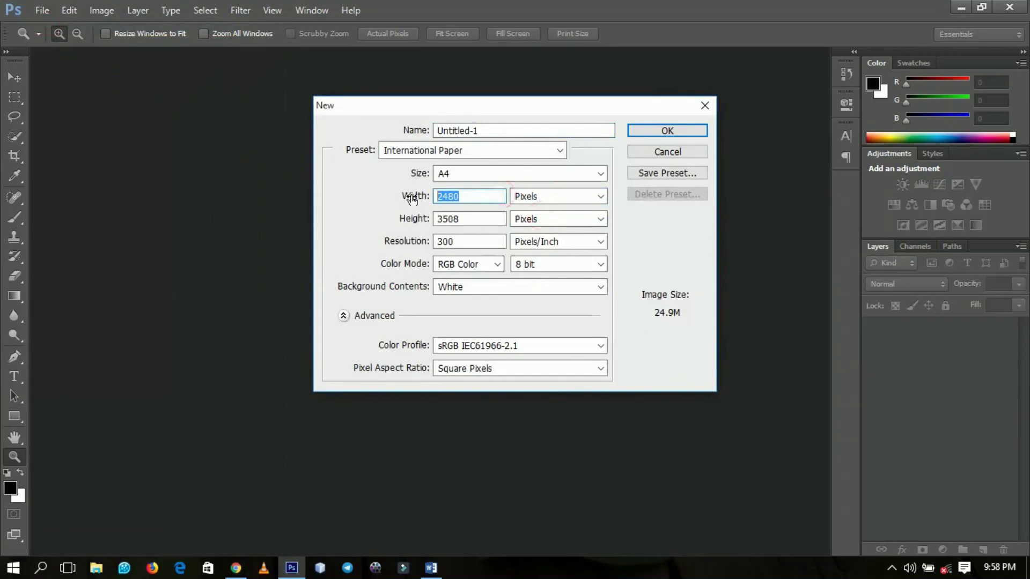
text(1400)
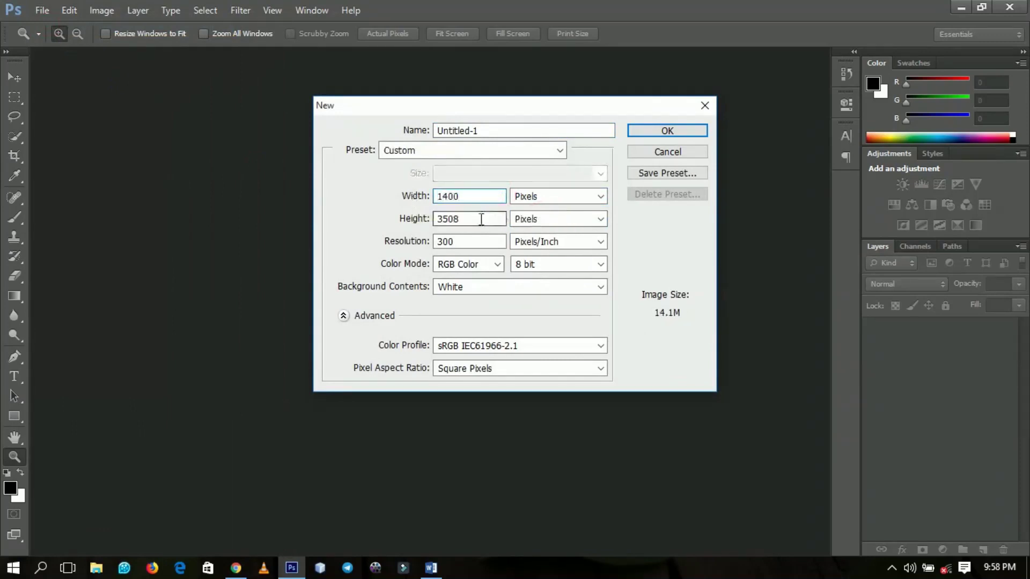
key(Tab)
text(1400)
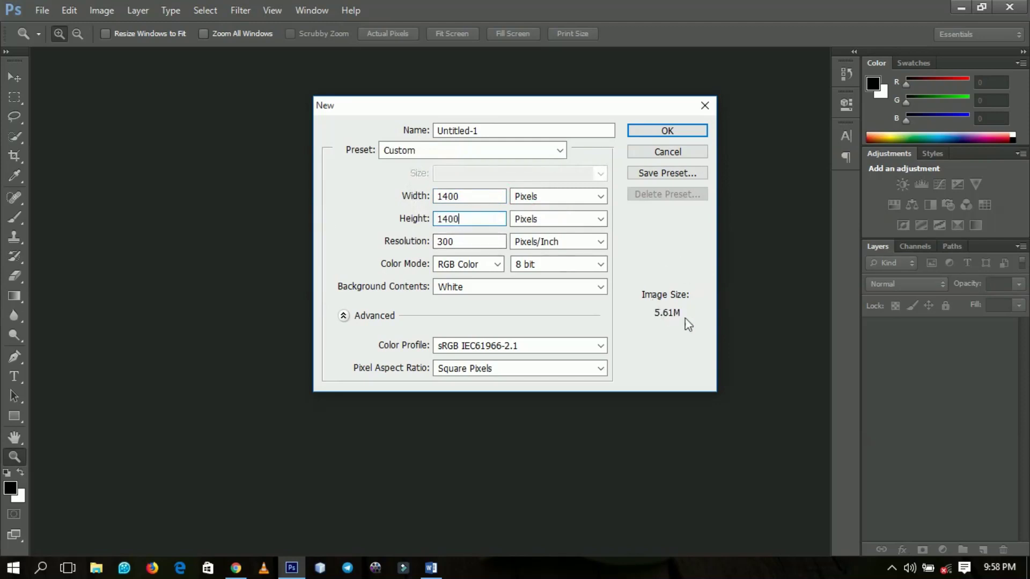
double_click(463, 241)
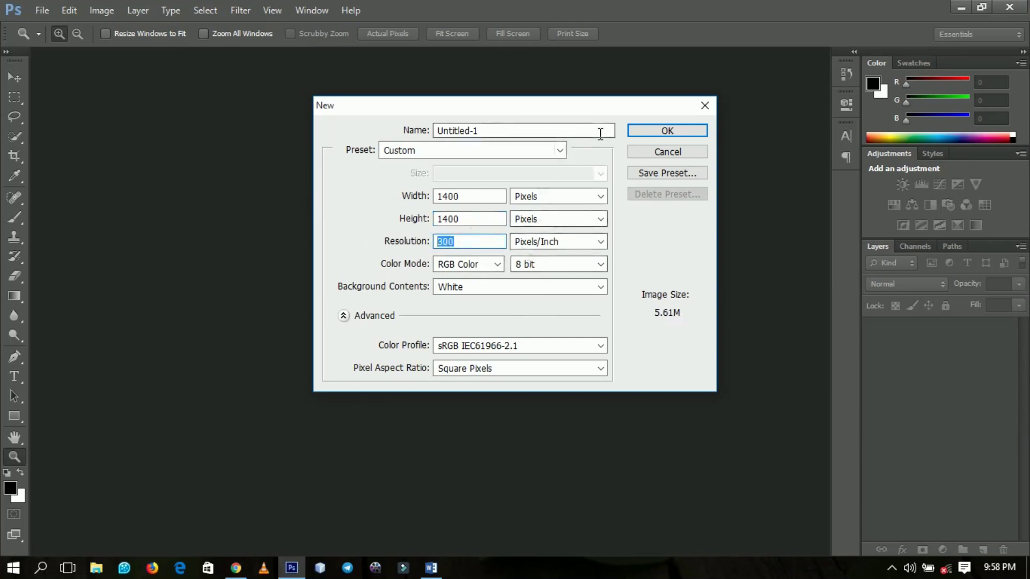
click(665, 134)
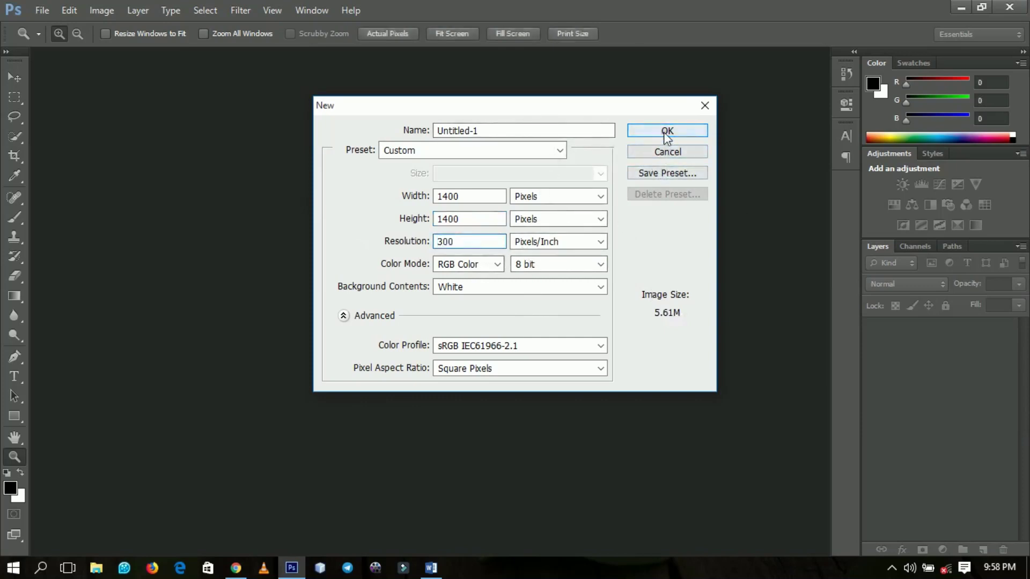
Open the woman's cut-out portrait PNG from the desktop and move it into the blank Untitled-1 document
right_click(453, 240)
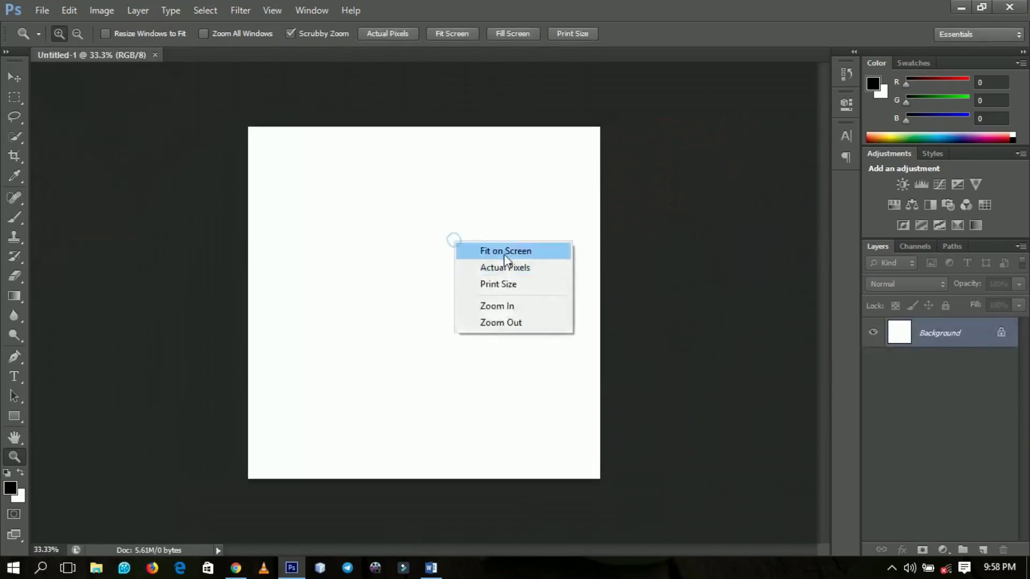
click(505, 252)
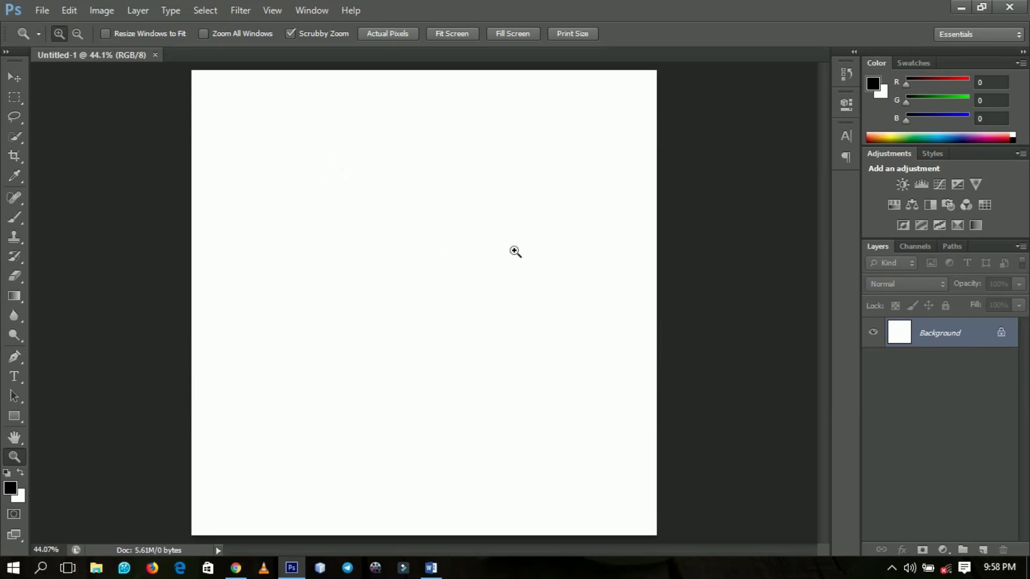
click(961, 8)
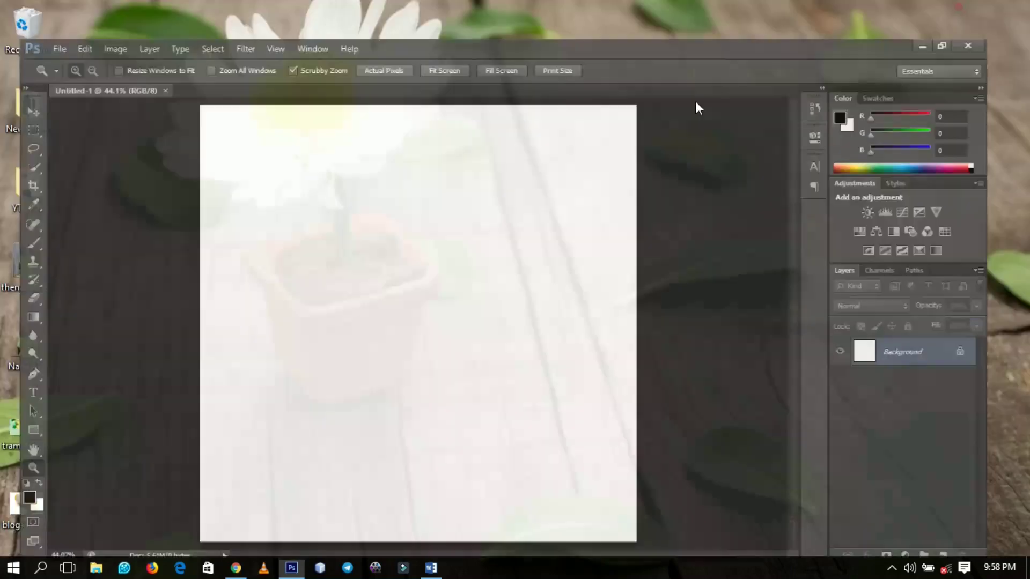
drag(33, 351, 871, 423)
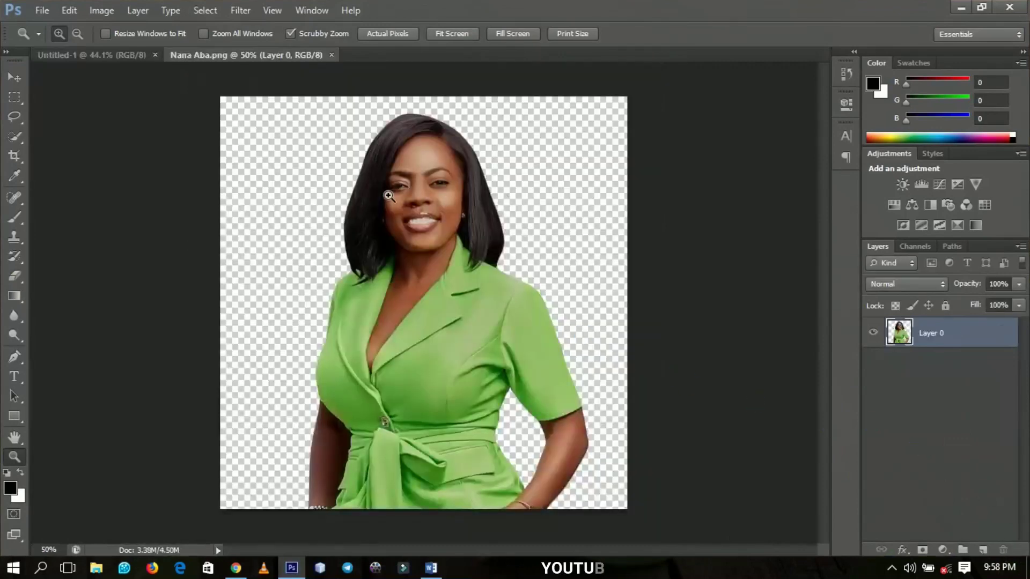
key(v)
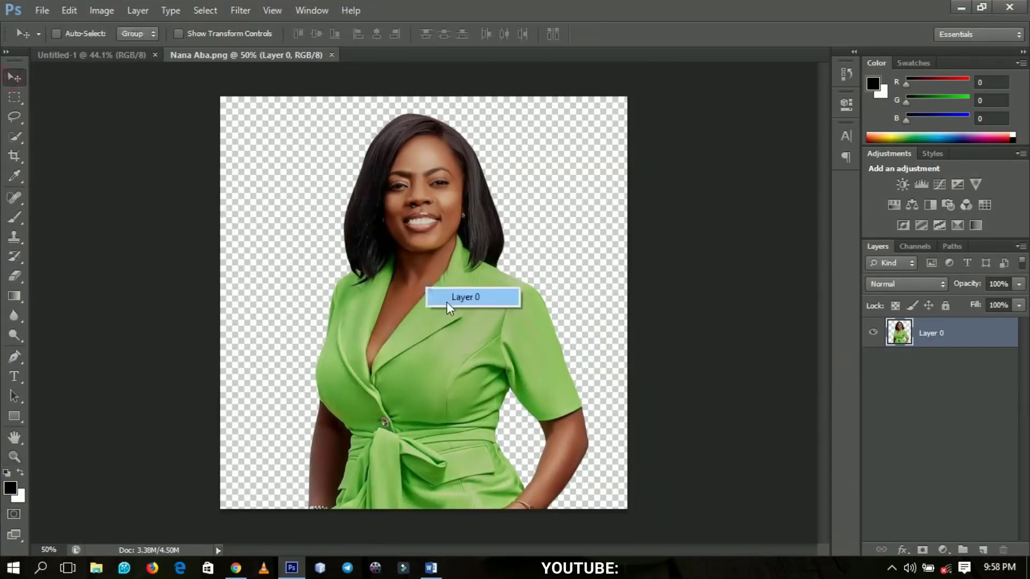
drag(448, 302, 549, 316)
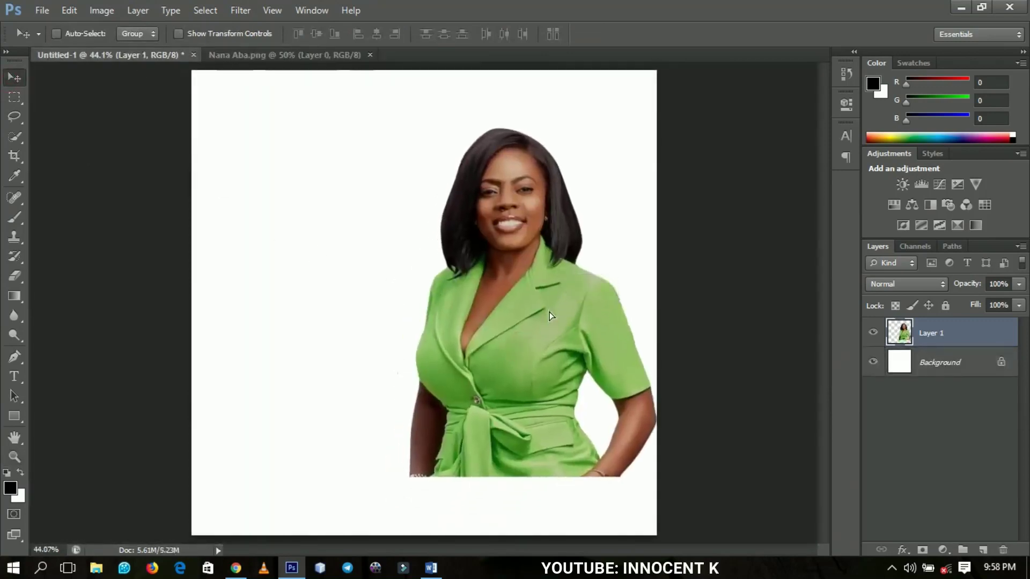
Scale the portrait up to about 140% and position it on the right half of the canvas with the head near the upper edge
key(ctrl+t)
drag(659, 480, 709, 551)
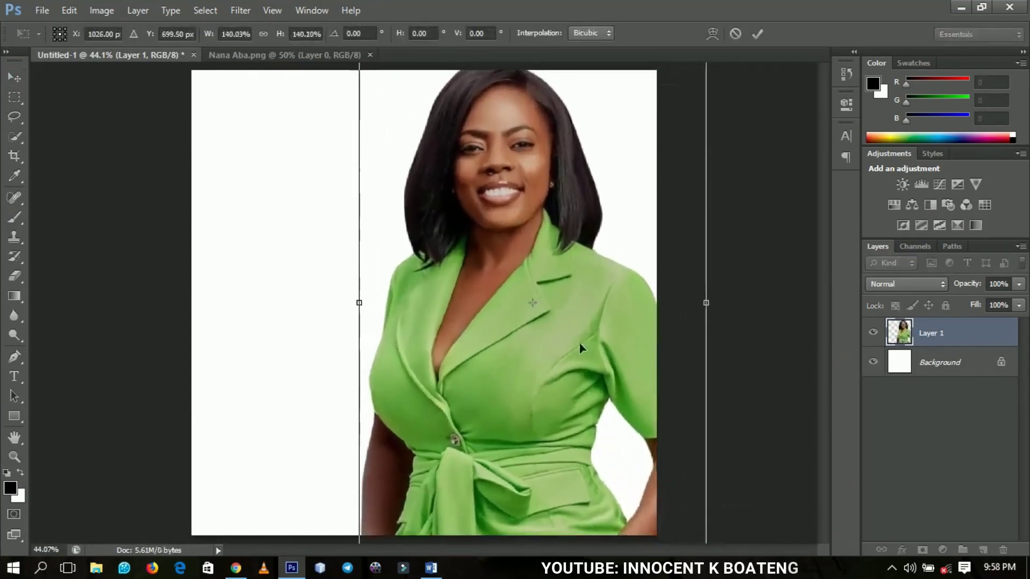
key(Return)
mouse_move(597, 280)
mouse_down()
mouse_move(604, 308)
mouse_move(610, 292)
mouse_up()
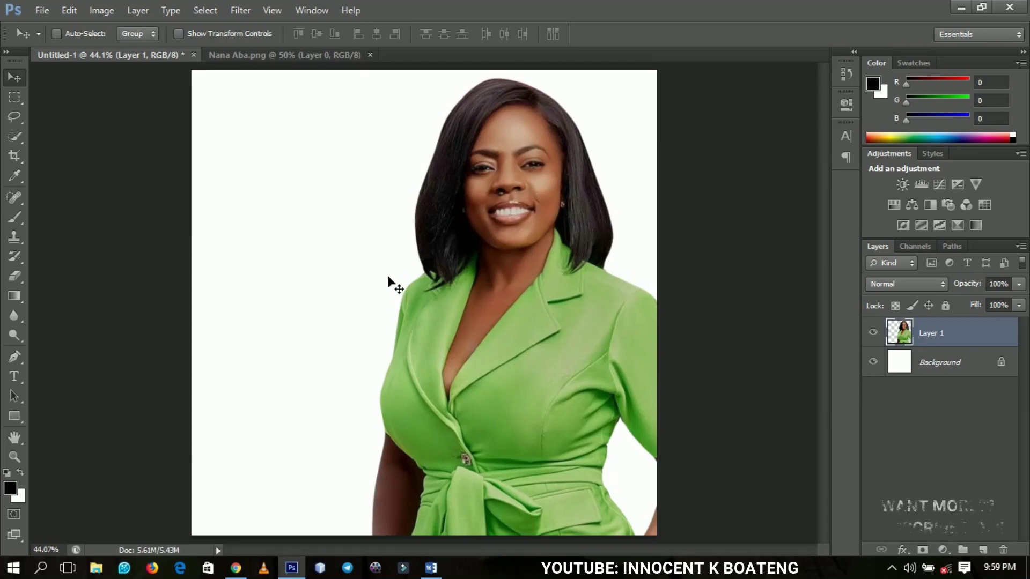
Place the tramadol-uses-1 image from the desktop between the portrait and the Background, and move it into the canvas's upper-left corner
click(935, 373)
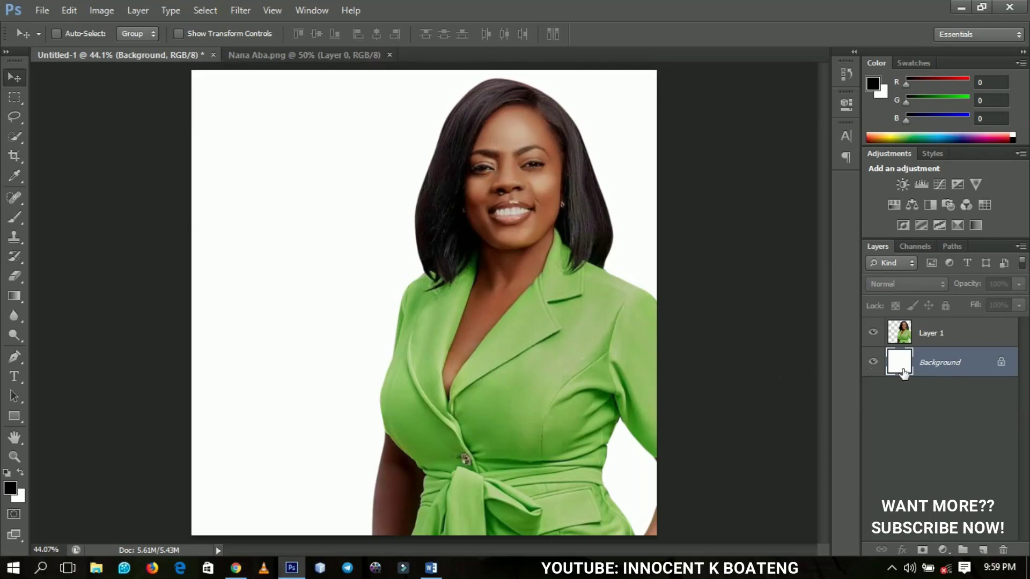
click(41, 10)
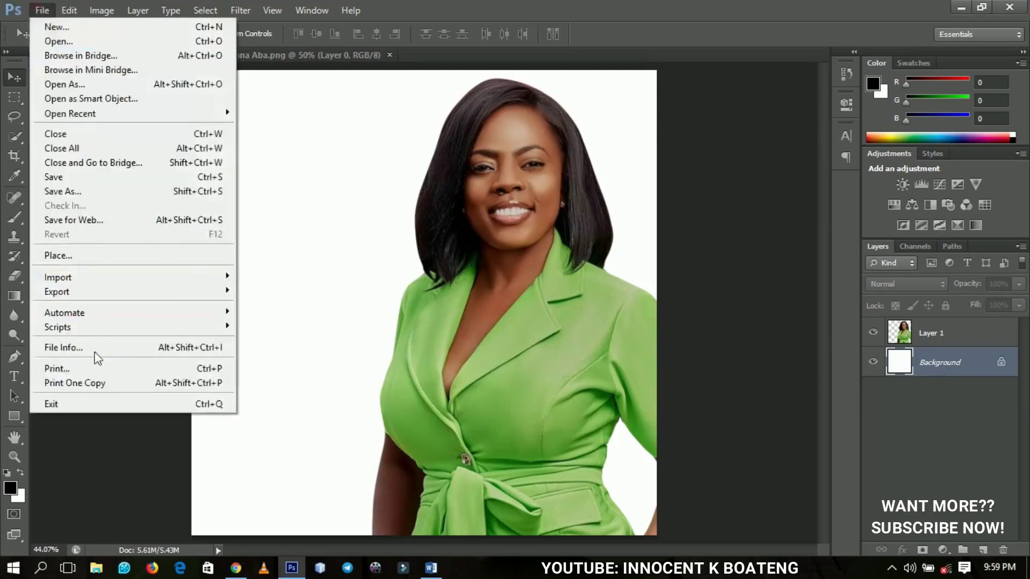
click(96, 261)
click(445, 198)
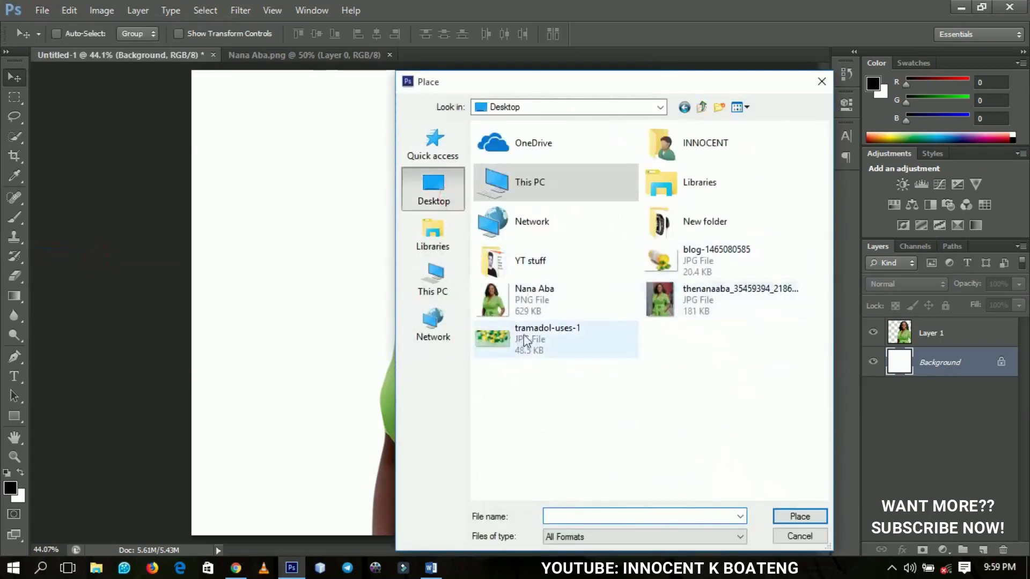
click(505, 333)
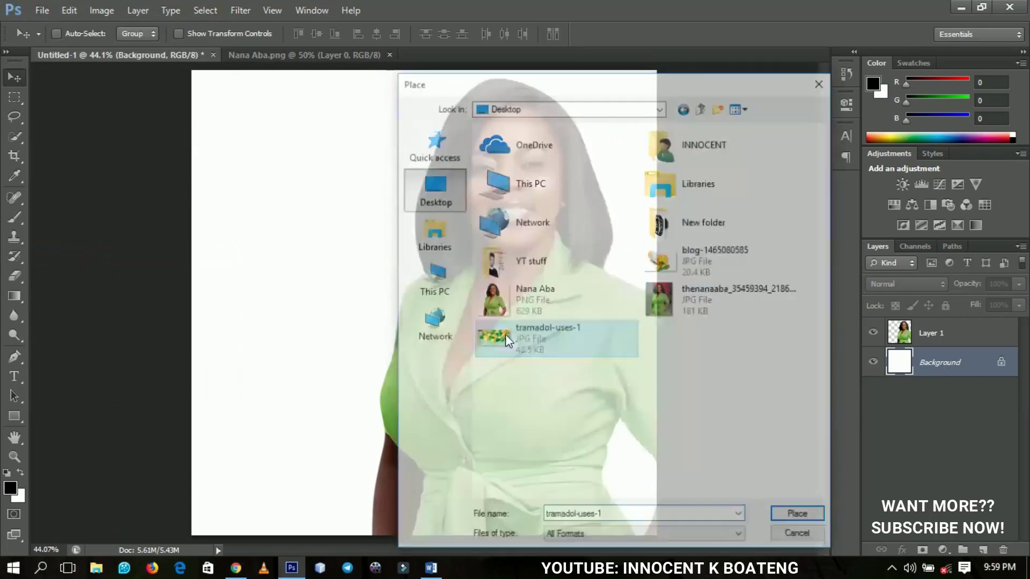
key(Return)
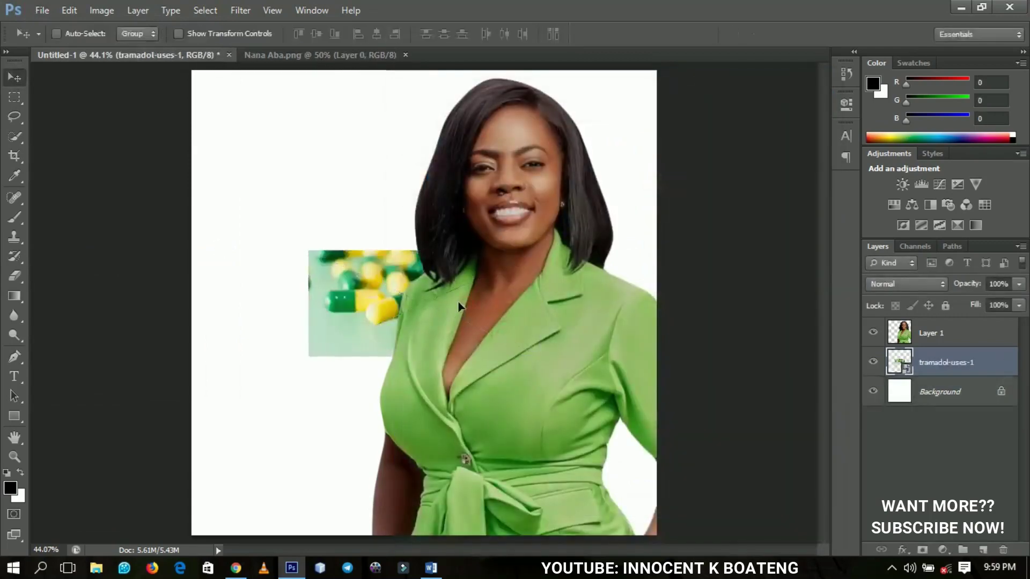
drag(425, 306, 294, 106)
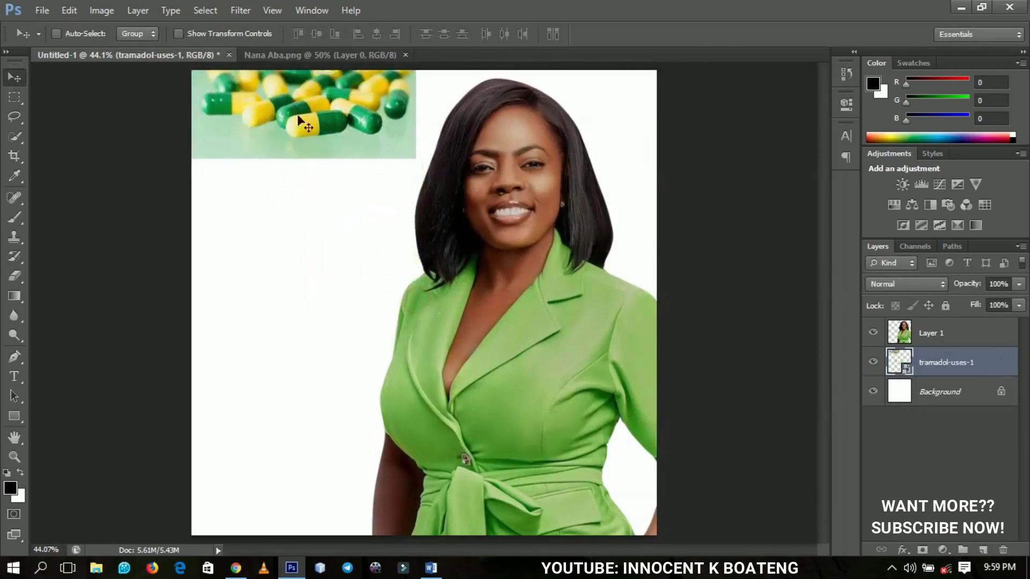
Rasterize the tramadol-uses-1 layer and add a layer mask to it
right_click(959, 364)
click(848, 189)
click(923, 550)
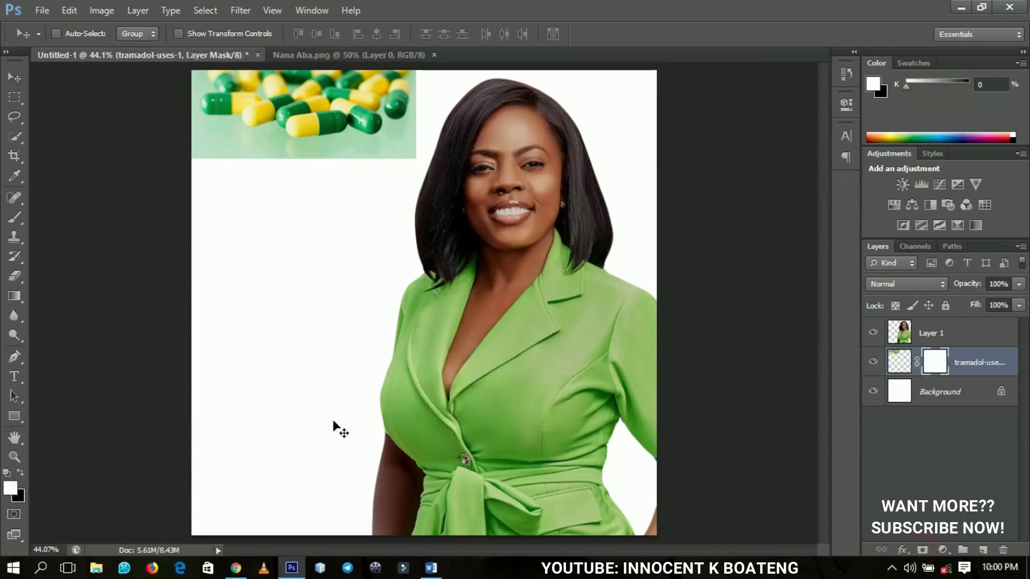
Set up a soft 411 px Brush with 0% hardness and black (000000) as the foreground color
key(b)
right_click(360, 238)
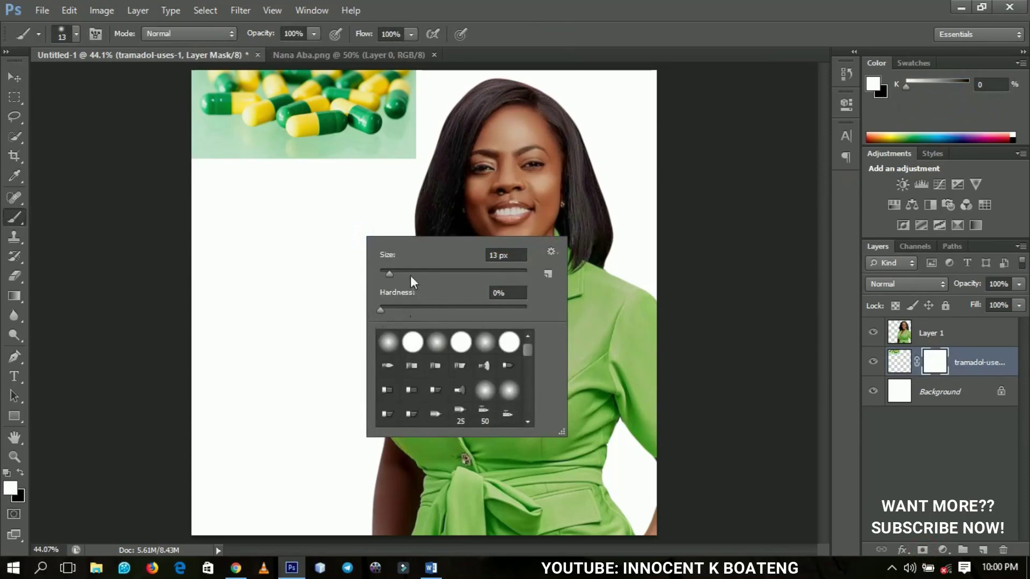
drag(410, 275, 507, 277)
key(Return)
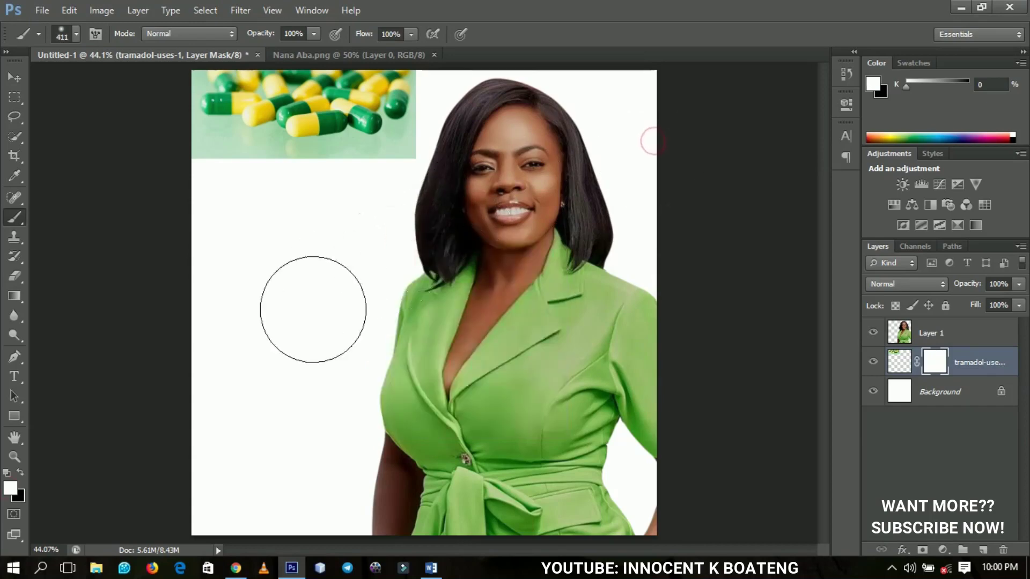
click(10, 488)
drag(503, 322, 253, 351)
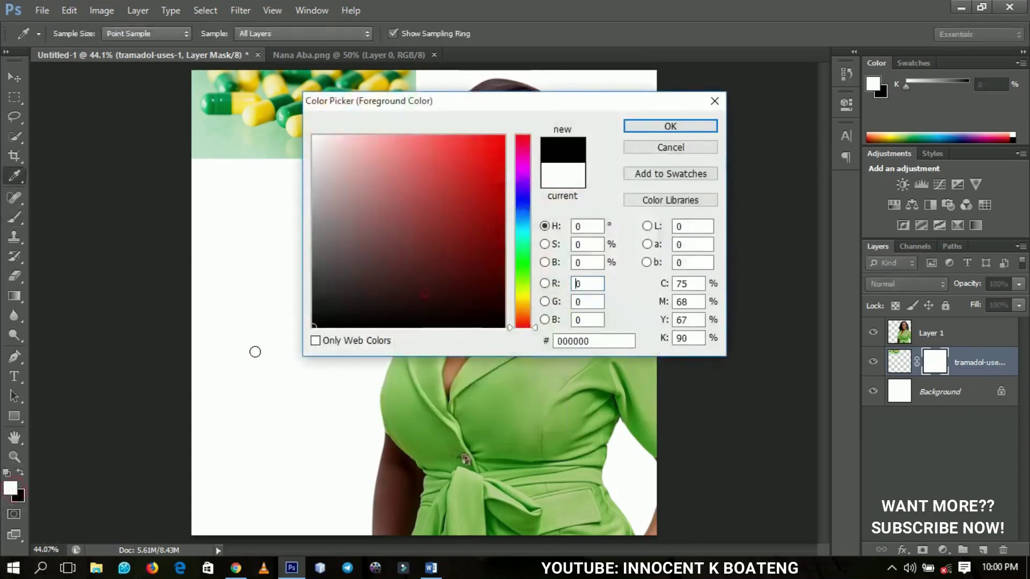
click(689, 129)
Paint on the capsule image's layer mask to fade its lower and right edges into the white background
click(427, 228)
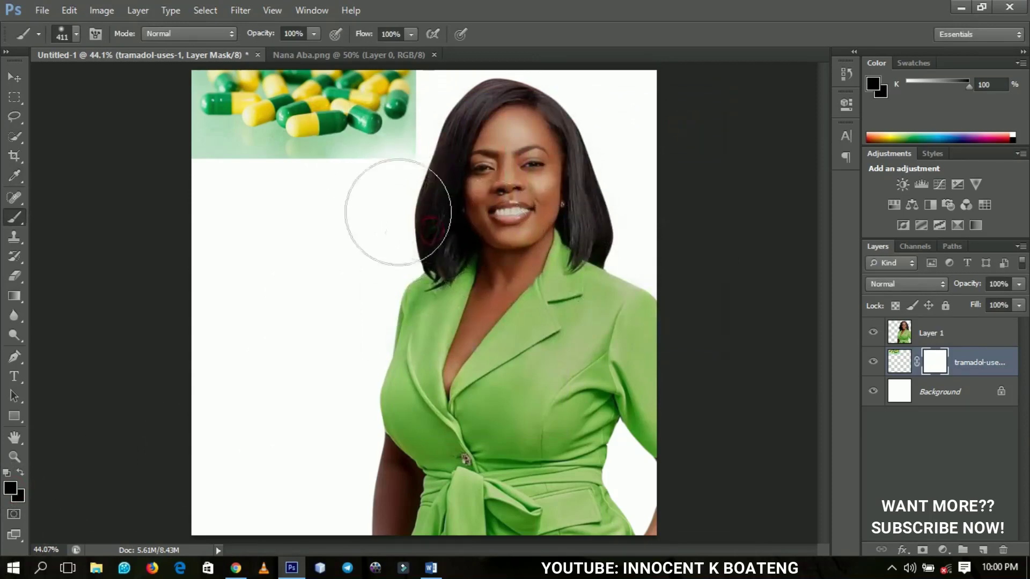
mouse_move(319, 225)
mouse_down()
mouse_move(173, 211)
mouse_move(414, 223)
mouse_up()
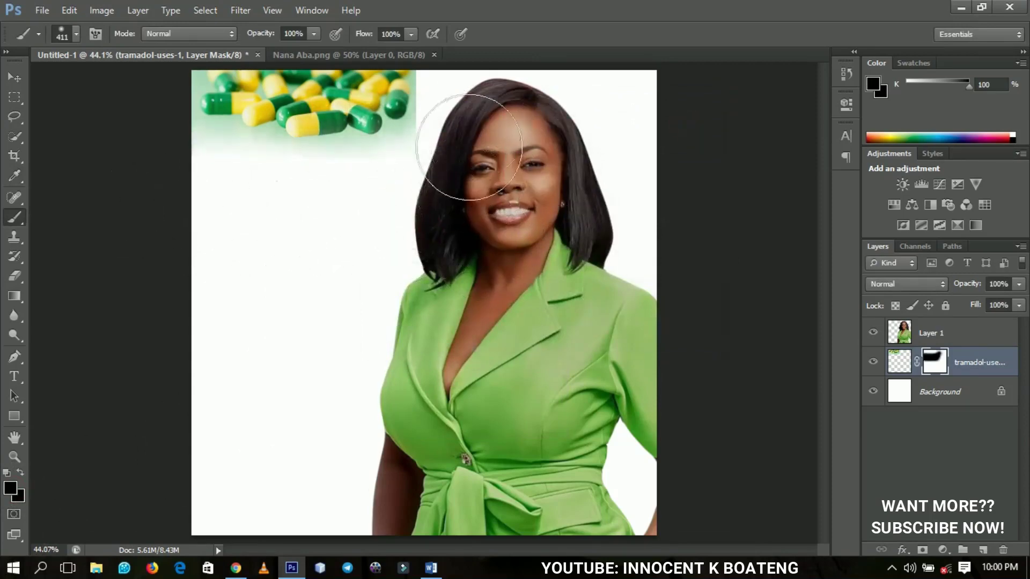
drag(486, 43, 453, 96)
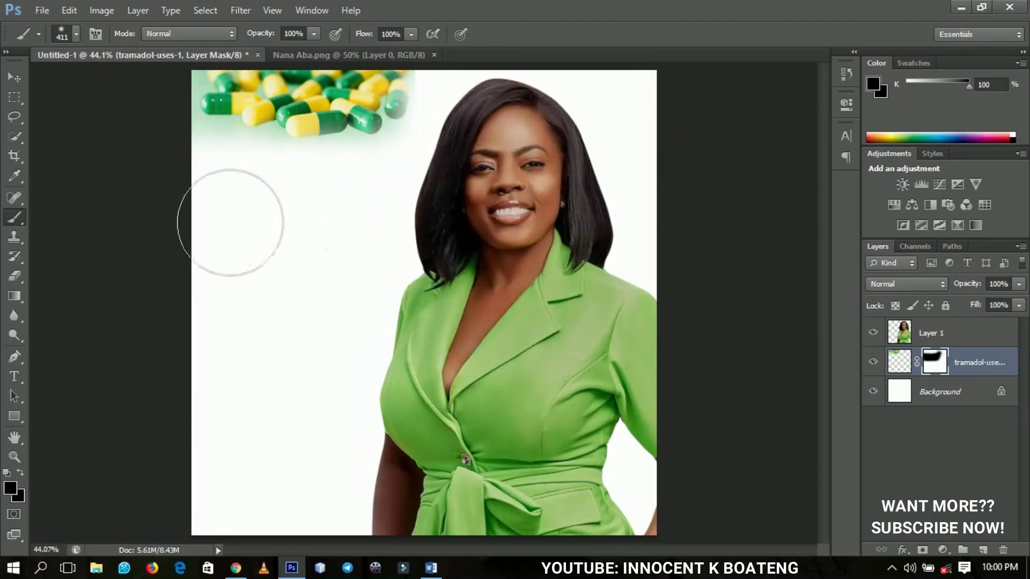
click(15, 78)
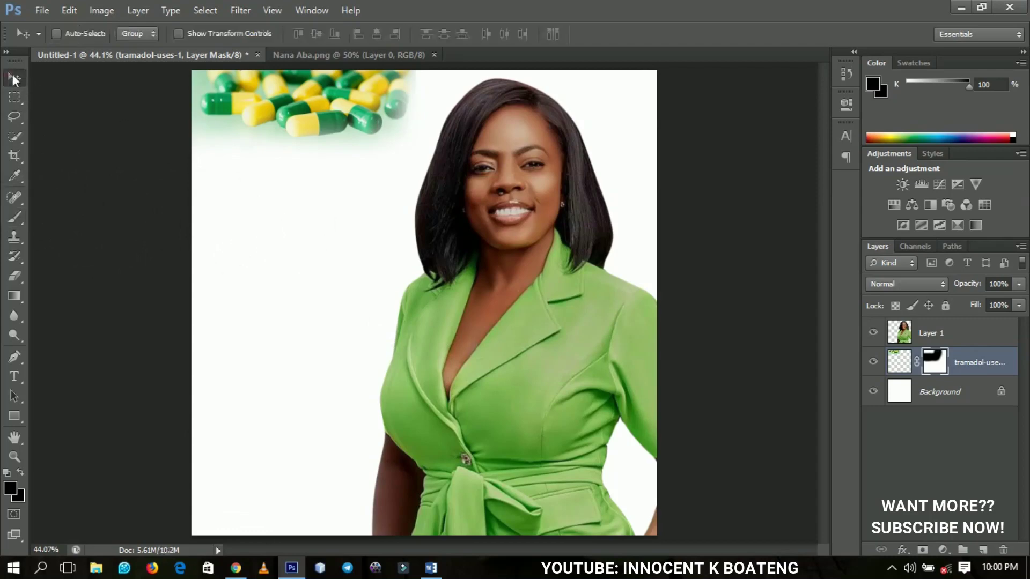
Brighten the portrait on Layer 1 with a Levels adjustment by lowering the white input level slightly
click(960, 338)
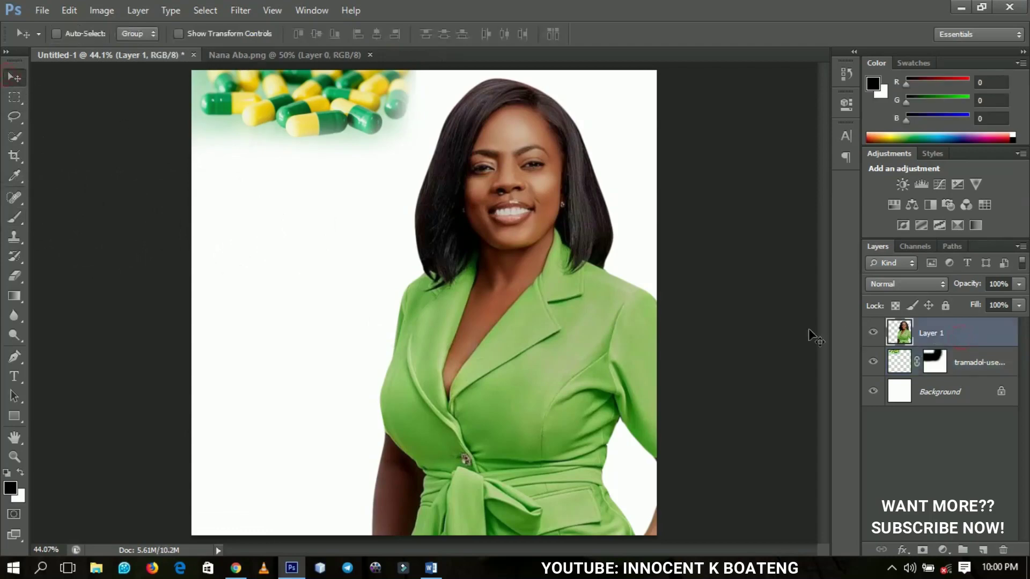
key(ctrl+l)
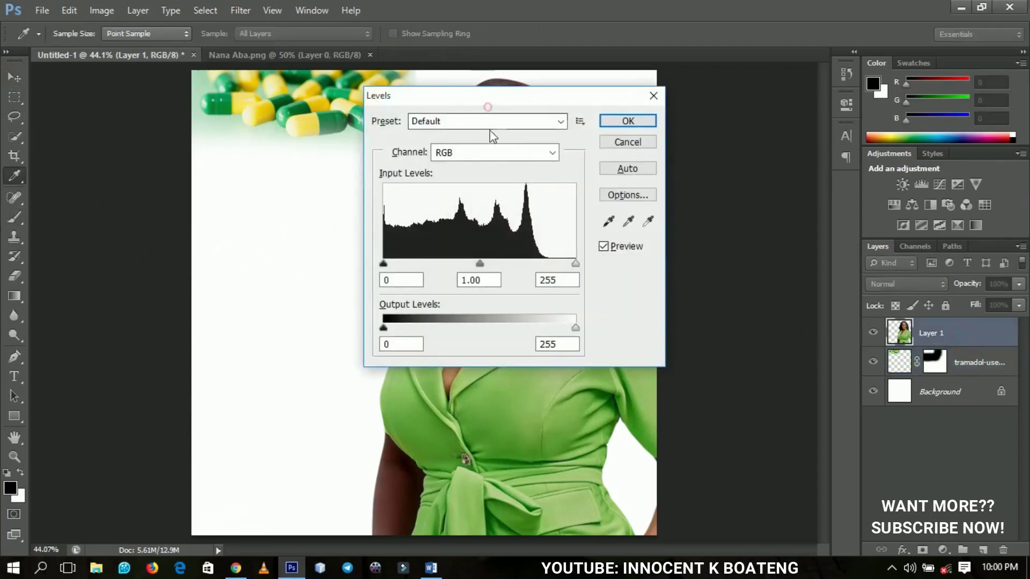
click(487, 107)
drag(560, 103, 843, 219)
drag(858, 383, 836, 379)
click(913, 238)
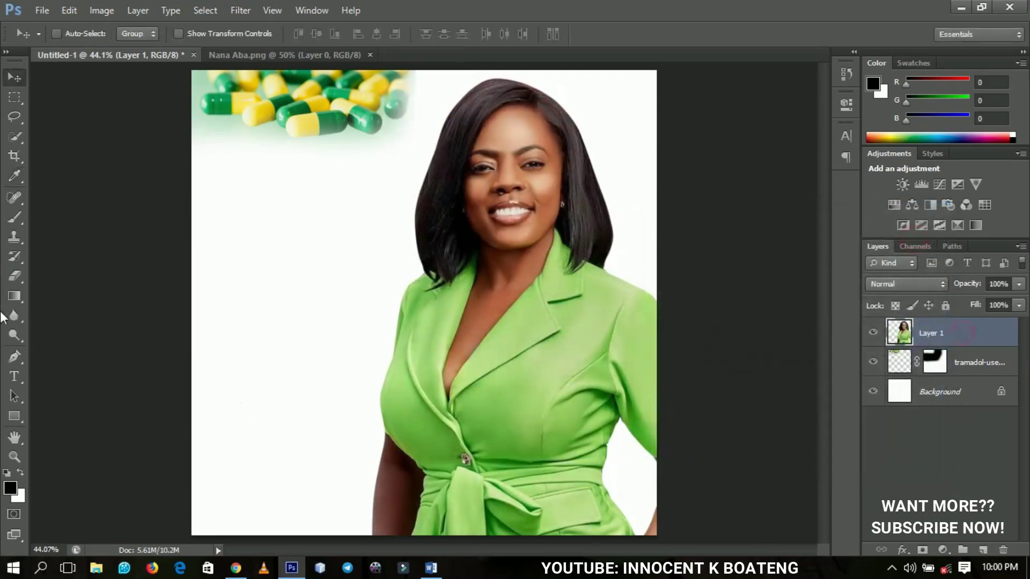
Add the text "THE END" below the capsule image and set its Akrobat font style to ExtraBold
click(14, 382)
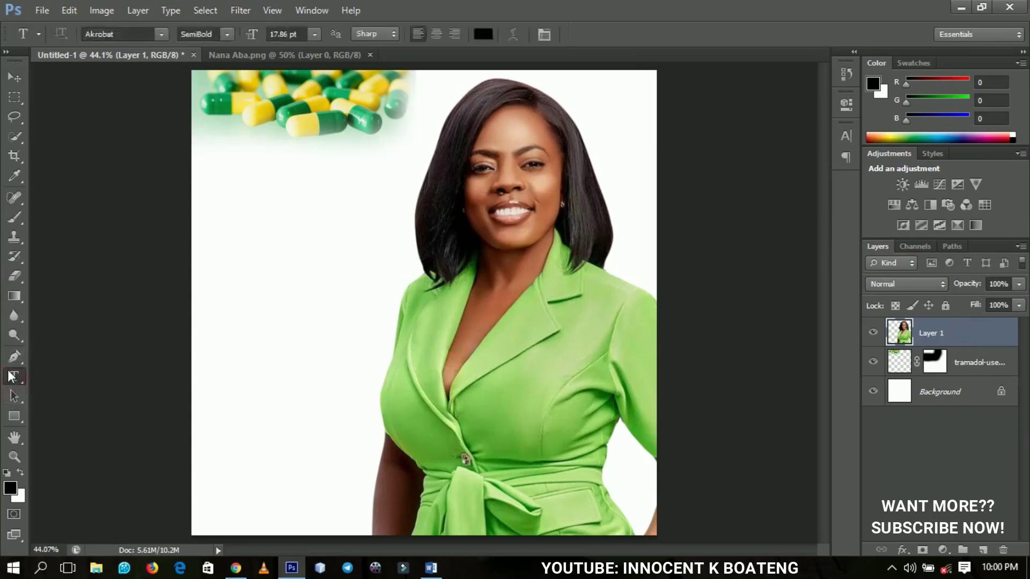
click(257, 186)
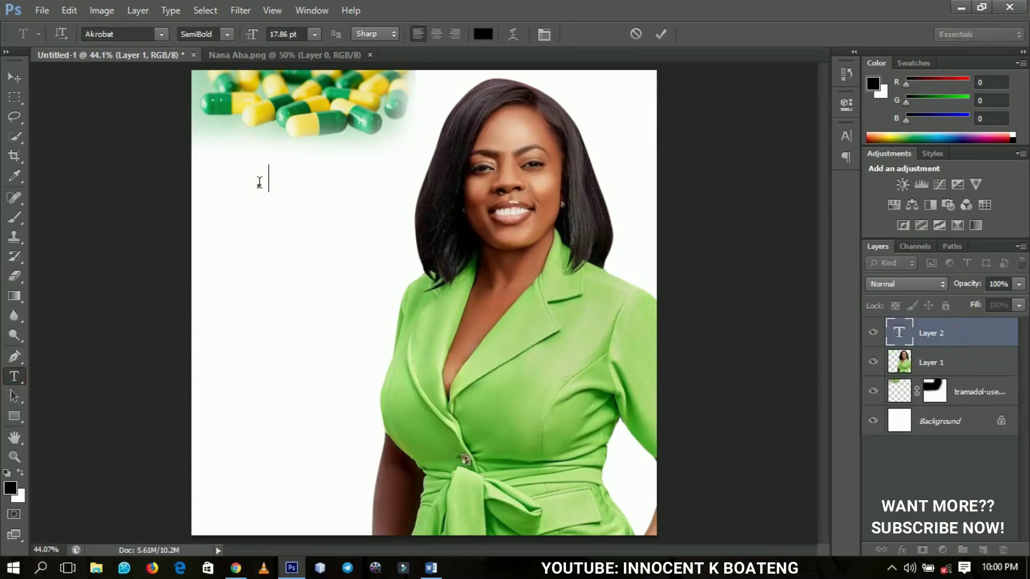
text(THE END)
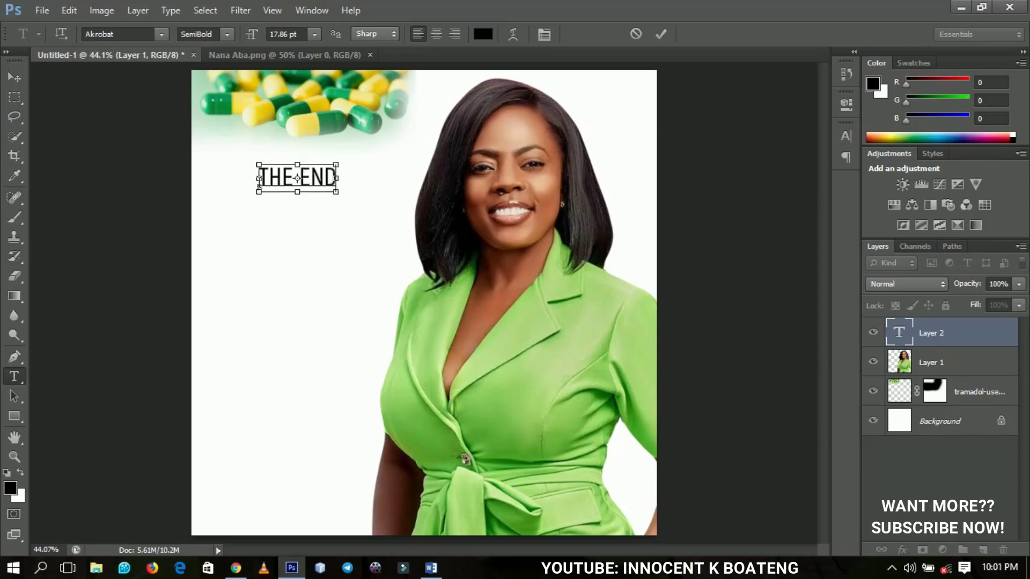
key(ctrl+a)
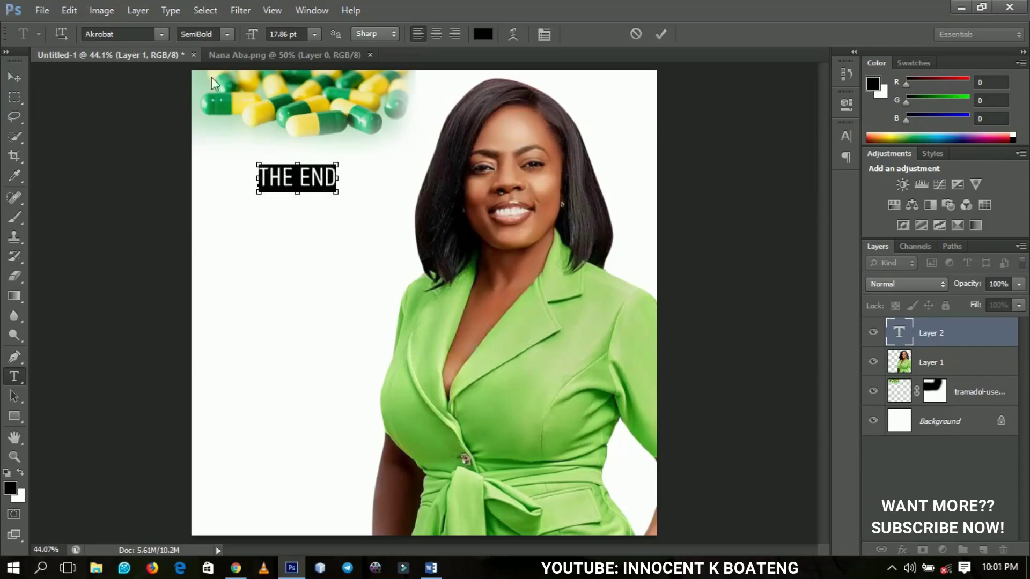
click(231, 35)
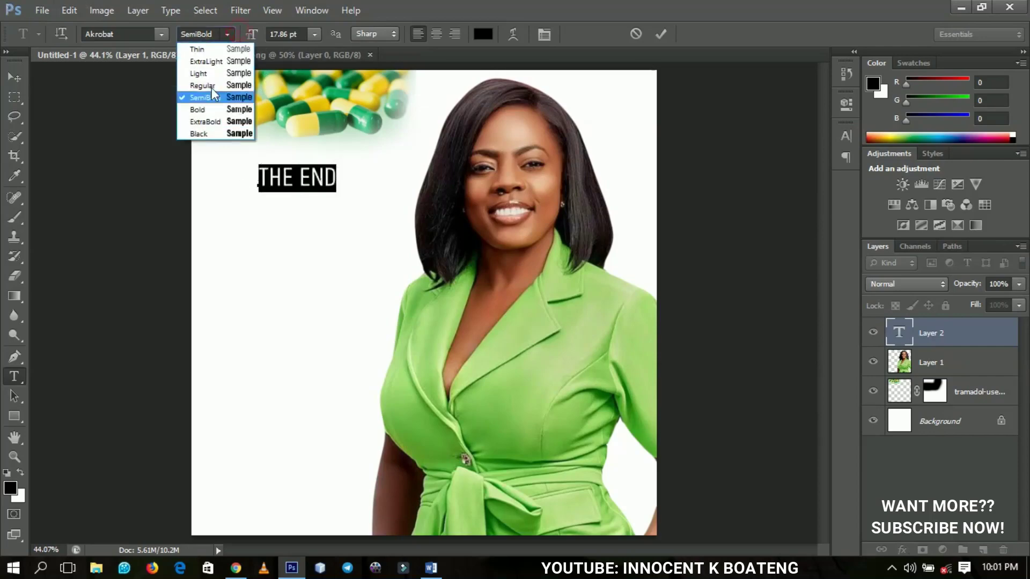
click(202, 122)
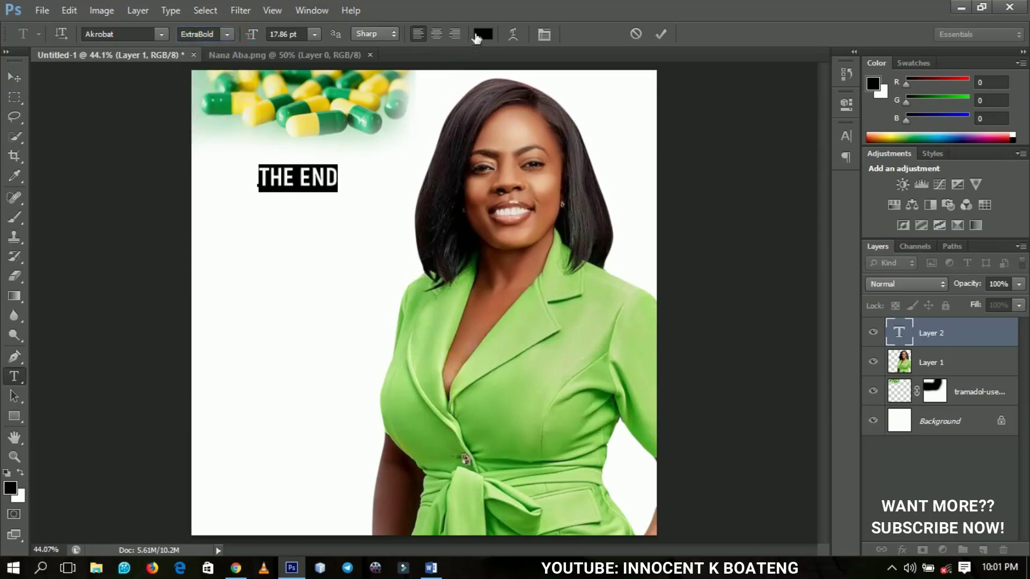
Set the color of the THE END text to green (279701)
click(476, 34)
drag(476, 103, 606, 192)
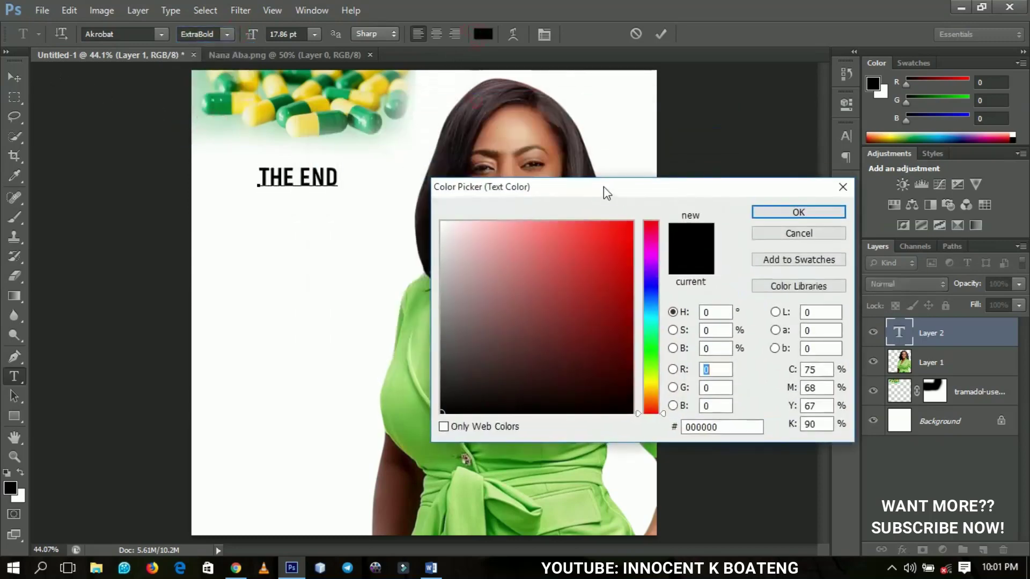
click(511, 457)
drag(619, 291, 630, 300)
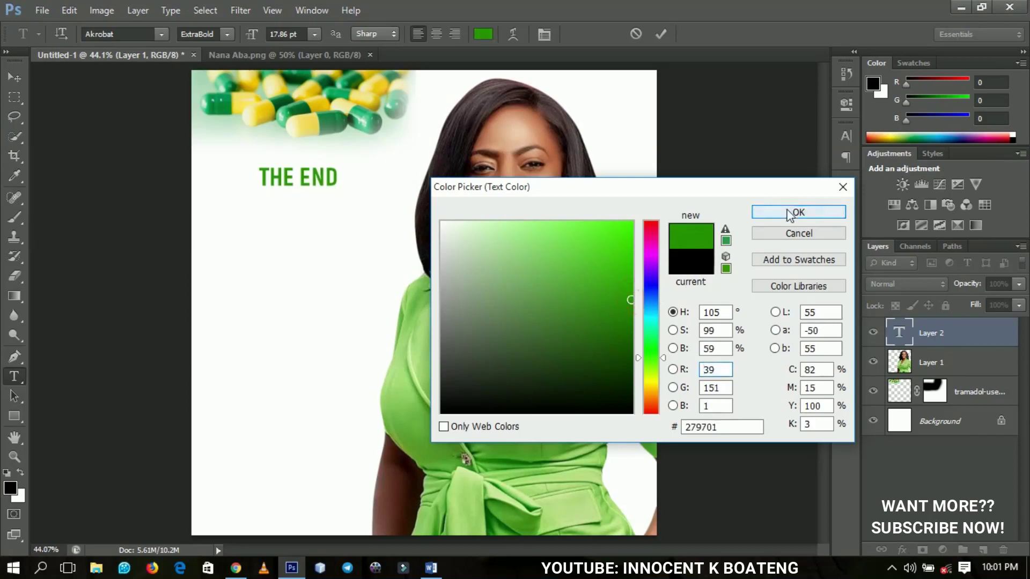
click(792, 212)
click(21, 78)
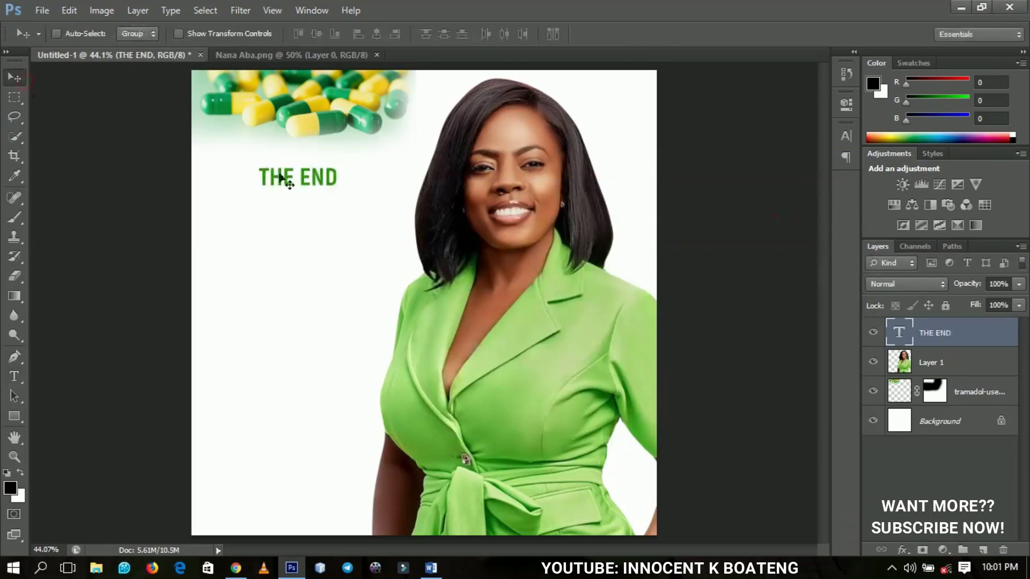
Enlarge the THE END text to about 163% and move it up to just beneath the capsules
key(ctrl+t)
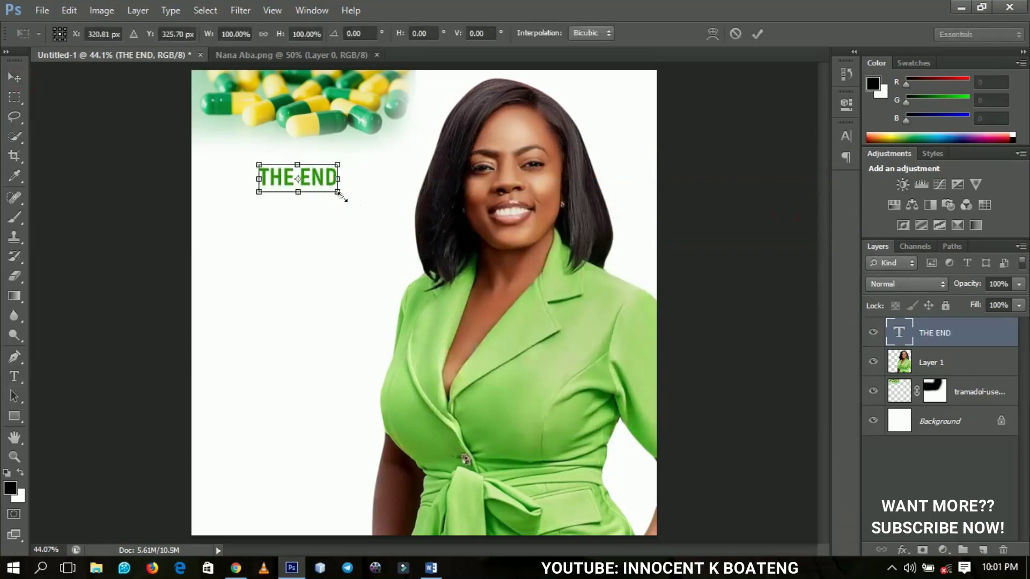
mouse_move(337, 192)
mouse_down()
mouse_move(365, 212)
mouse_move(362, 199)
mouse_up()
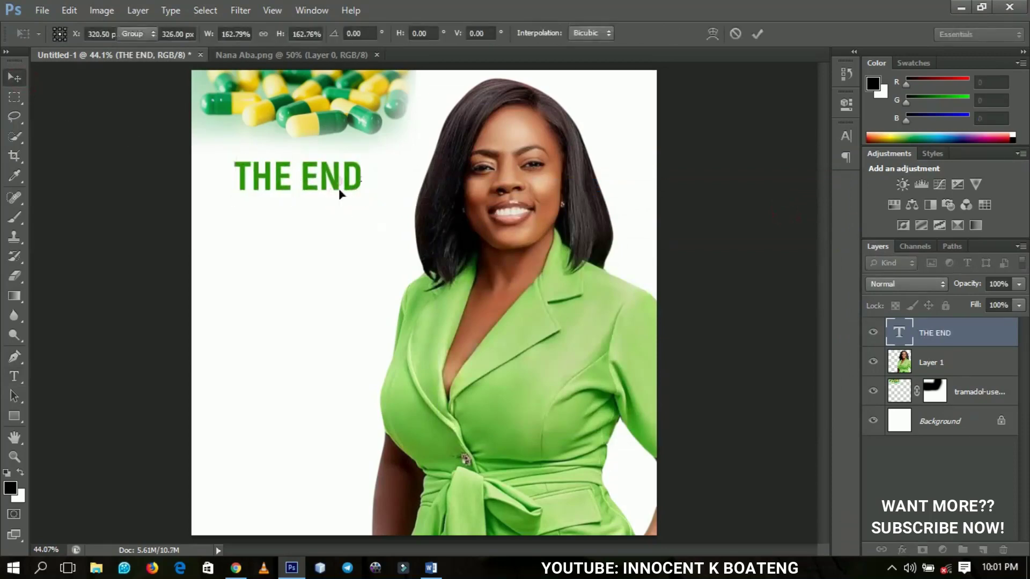
key(Return)
key(shift+Up)
key(shift+Up)
key(shift+Up)
key(shift+Up)
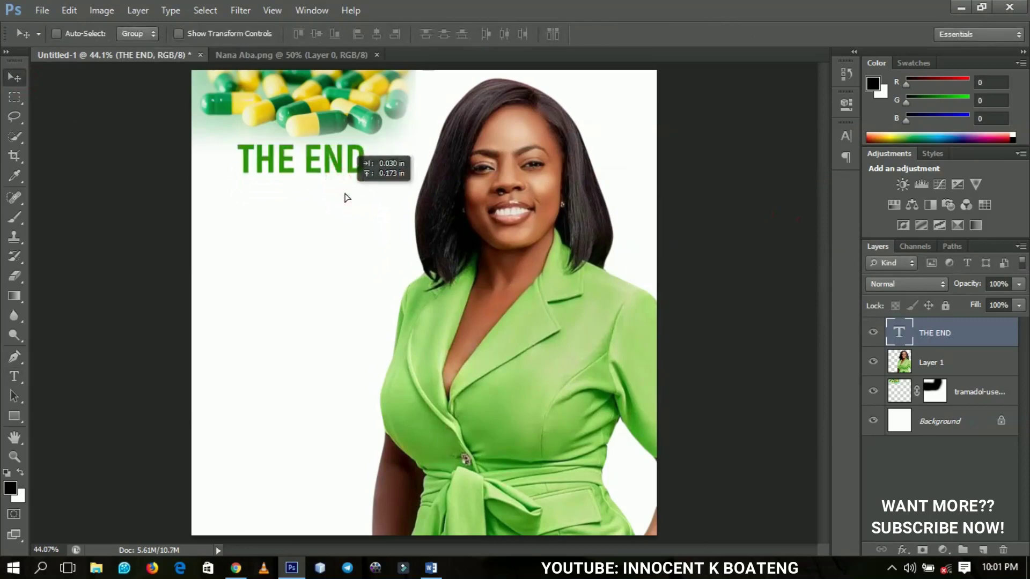
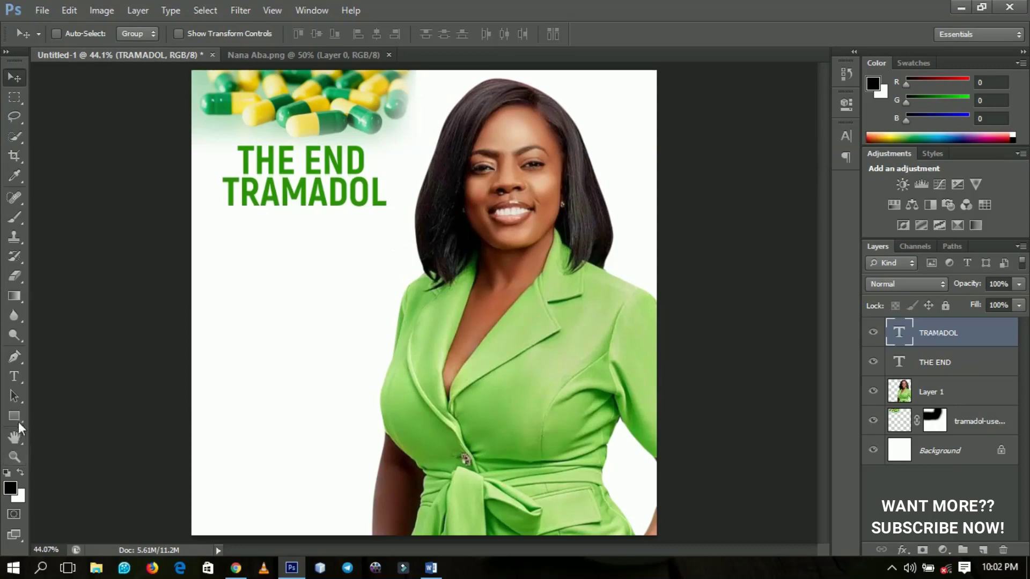
Draw a rectangle about 475 × 88 px under the TRAMADOL text and fill it with the heading's green (289602)
click(17, 418)
click(82, 416)
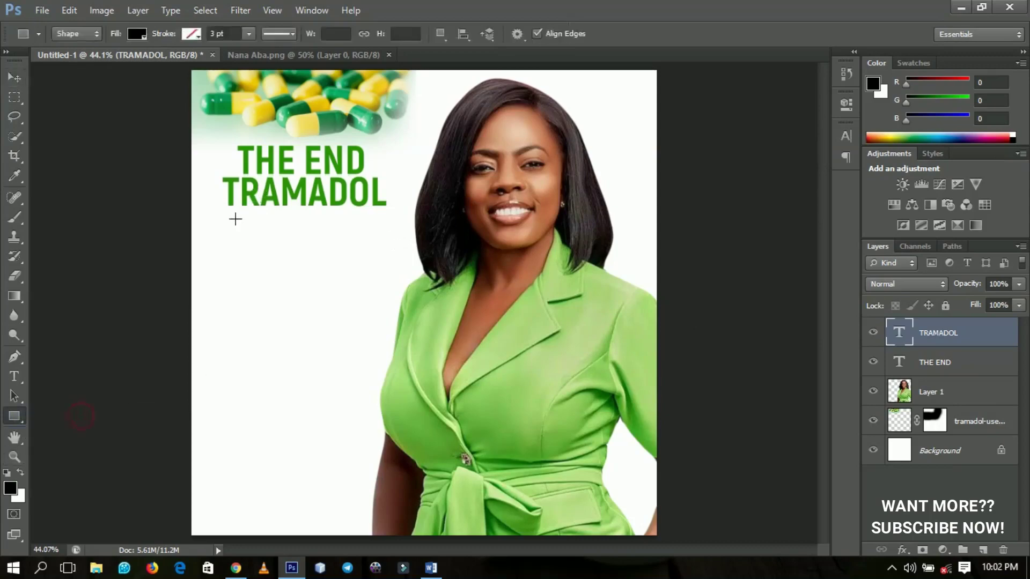
drag(228, 213, 384, 242)
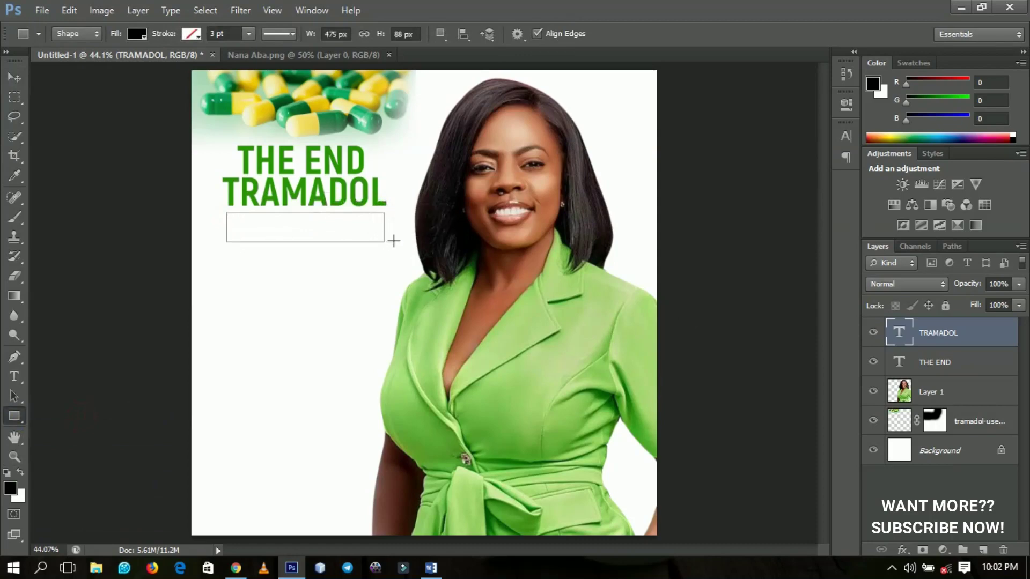
double_click(893, 334)
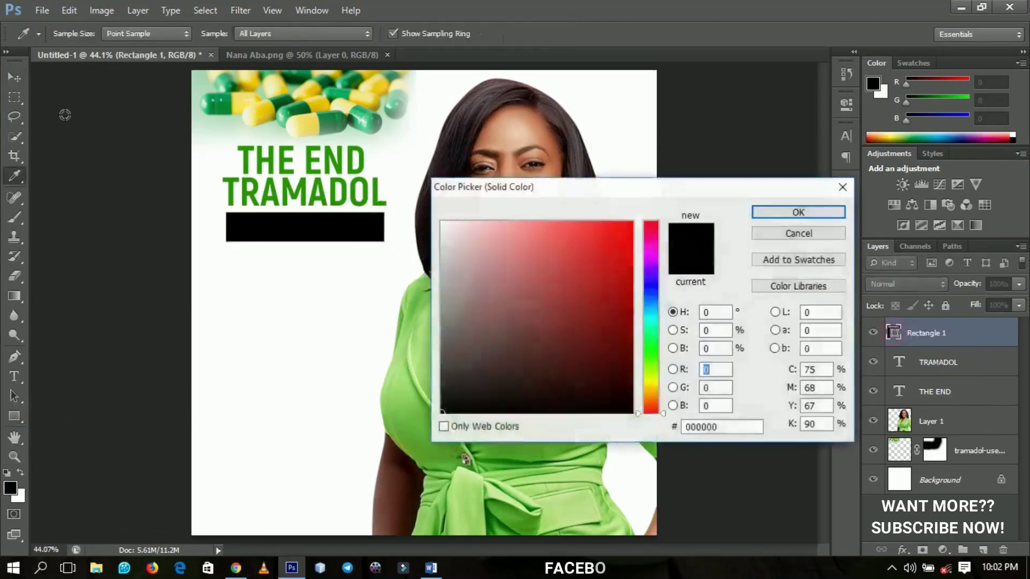
click(231, 178)
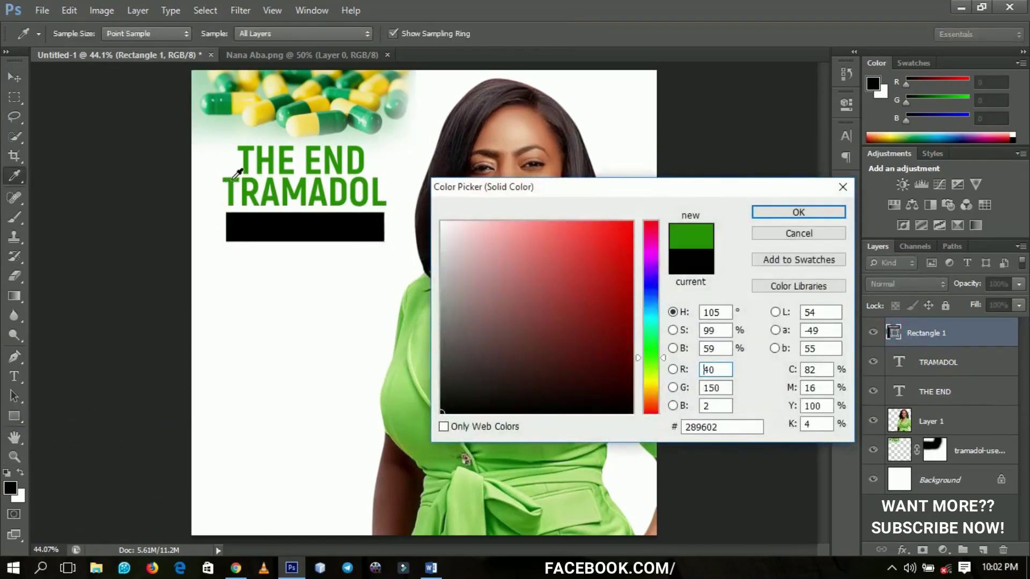
click(833, 213)
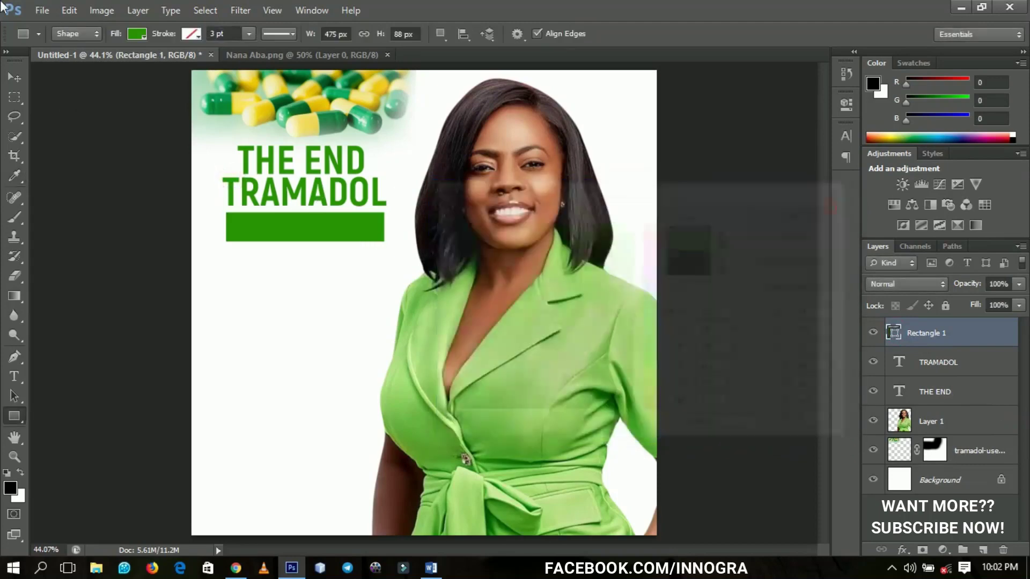
Nudge the green rectangle up and slightly right so it sits close beneath the TRAMADOL text
click(16, 78)
key(Up)
key(Up)
key(Up)
key(Up)
key(Up)
key(Up)
key(Up)
key(Up)
key(Up)
key(Up)
key(Up)
key(Up)
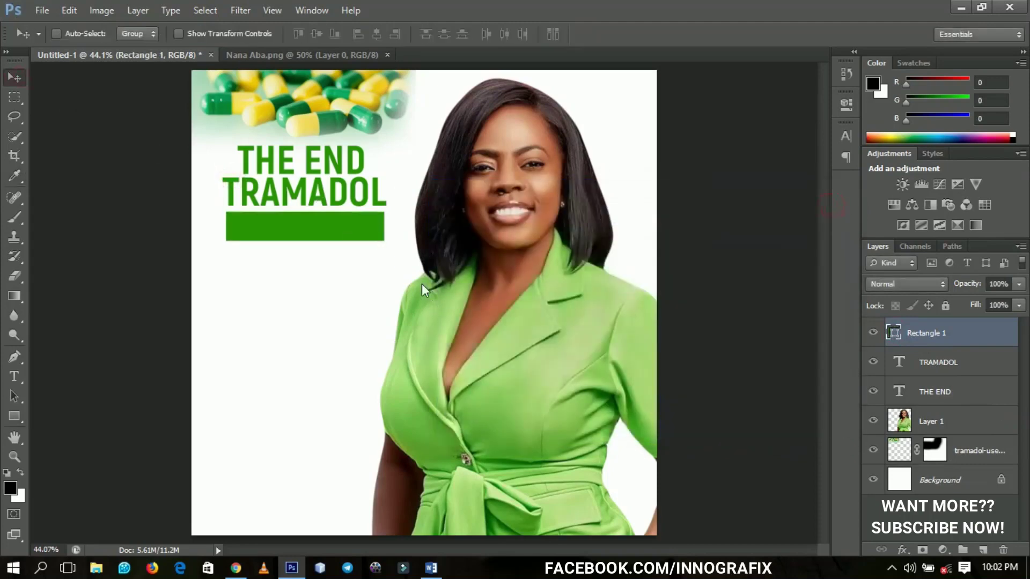
key(Right)
key(Right)
key(Right)
key(Right)
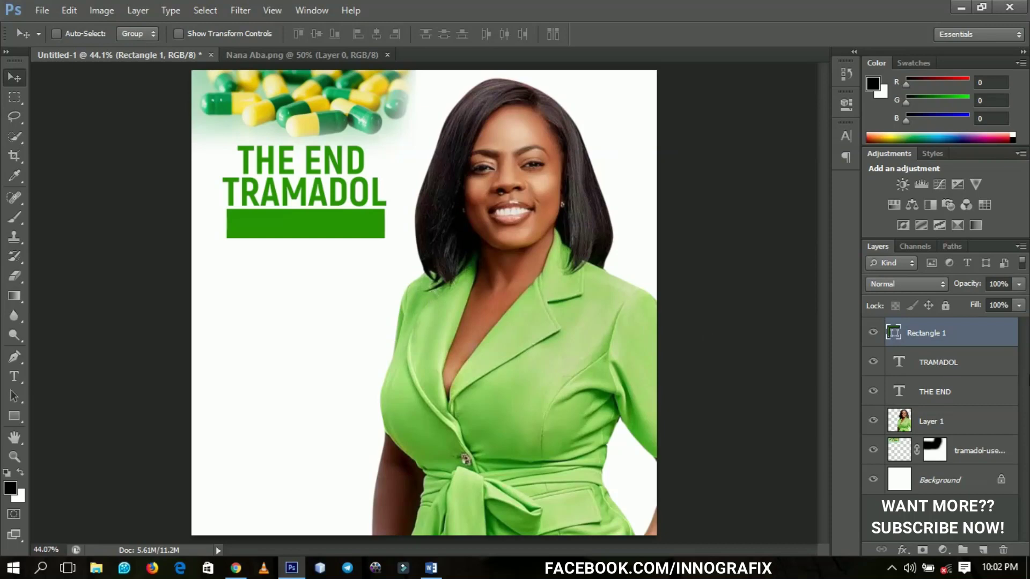
Duplicate the TRAMADOL text layer and place the copy above the Rectangle 1 layer
click(963, 365)
key(ctrl+j)
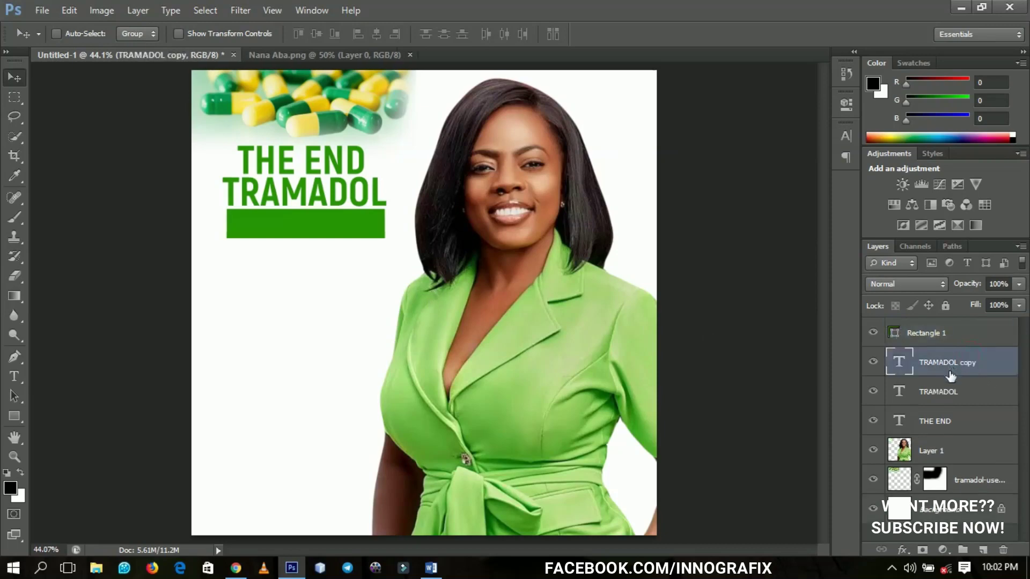
drag(949, 370, 933, 331)
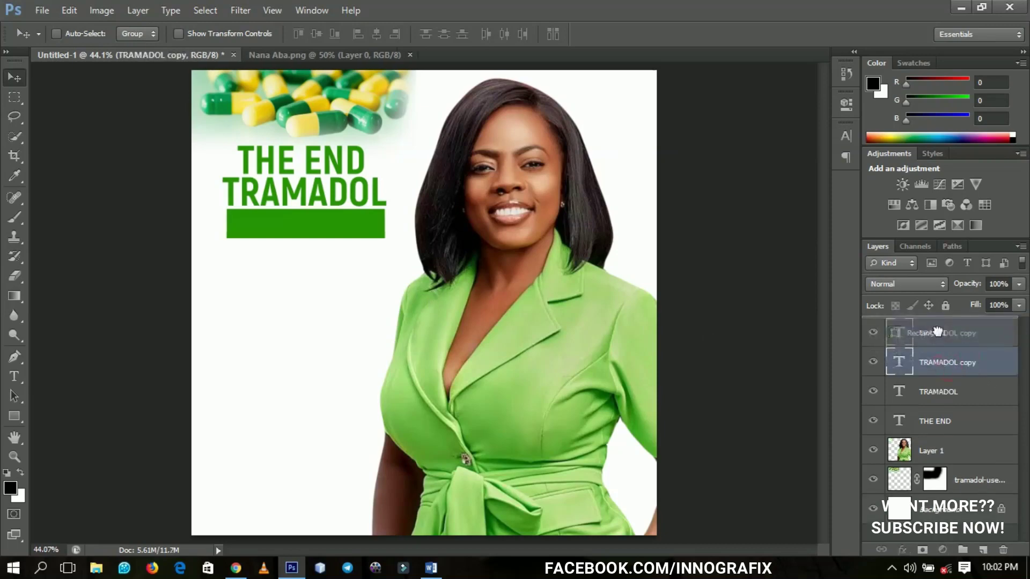
Recolor the copied TRAMADOL text white (ffffff) and move it down onto the green rectangle
double_click(899, 332)
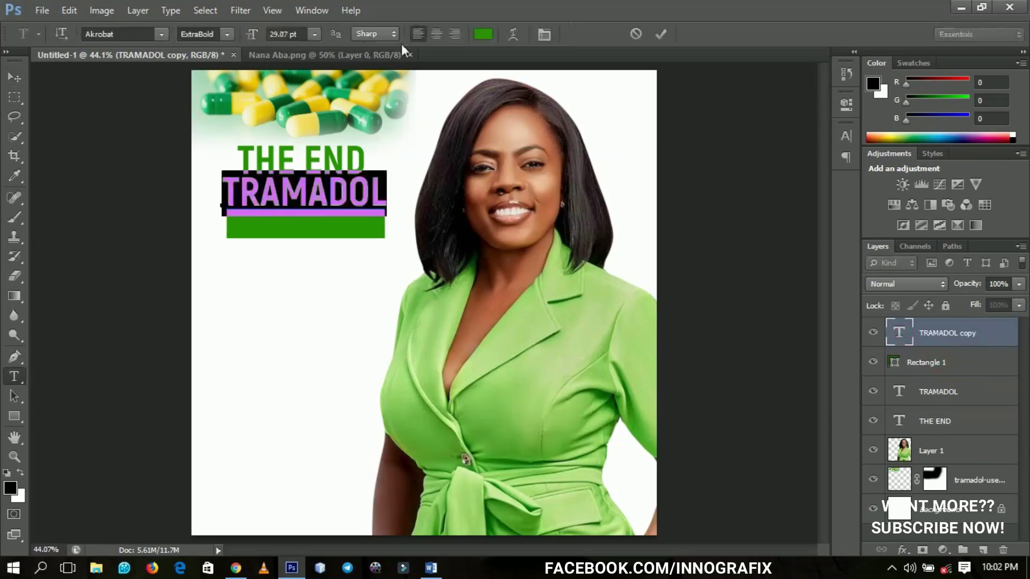
click(482, 35)
click(420, 154)
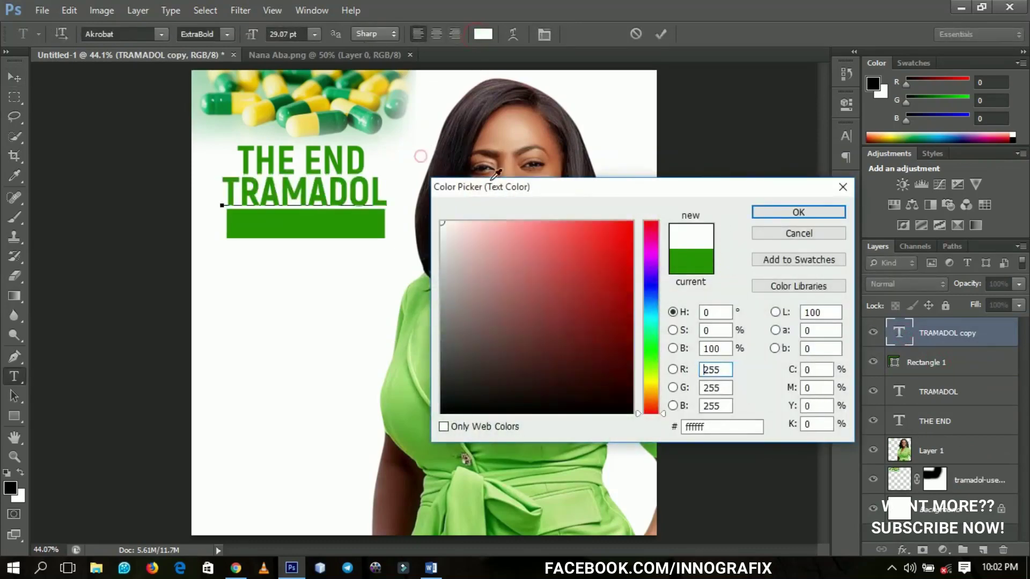
key(Return)
click(15, 77)
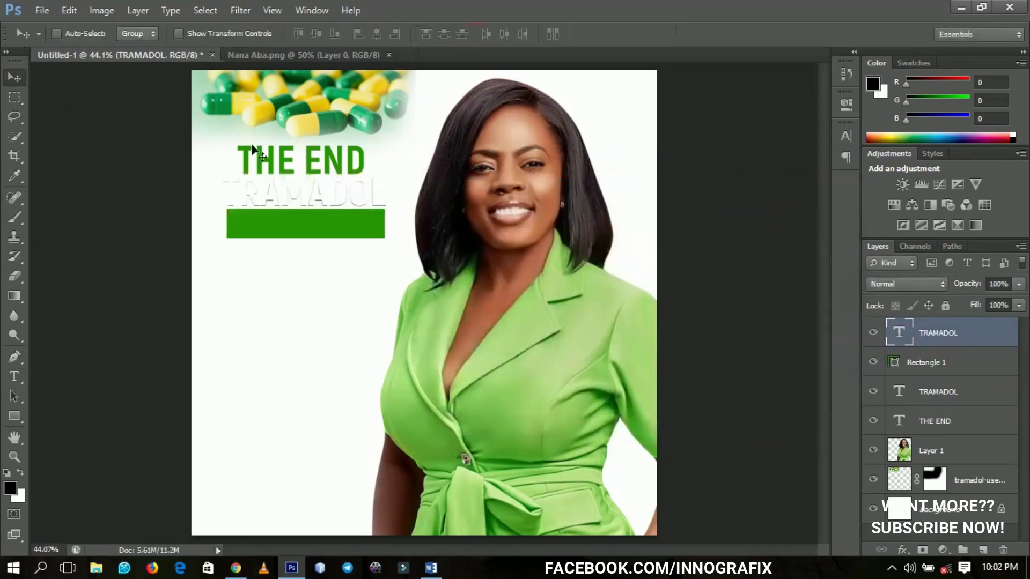
drag(385, 186, 385, 219)
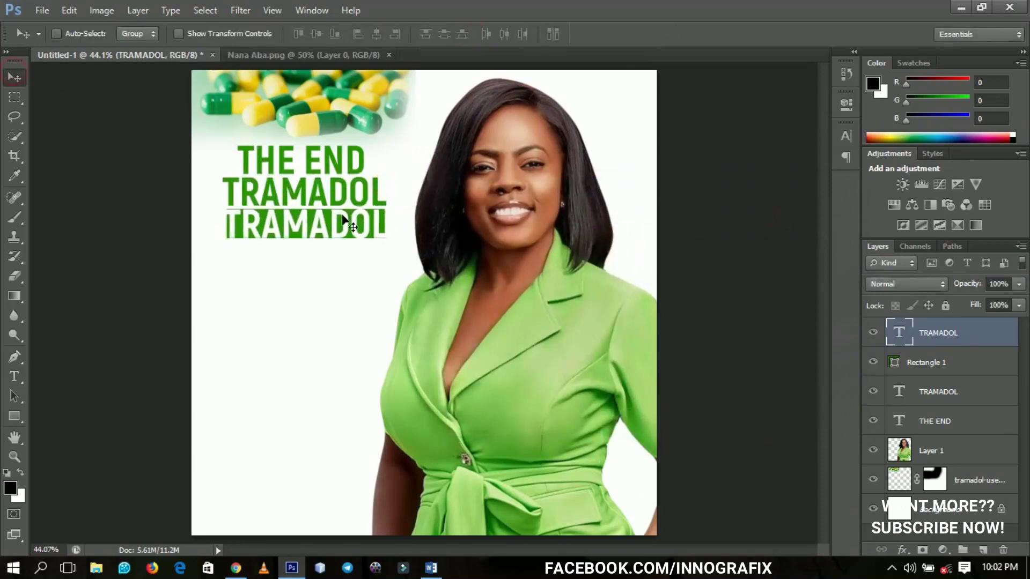
Replace the white text on the green rectangle with "PODCAST"
key(t)
click(319, 226)
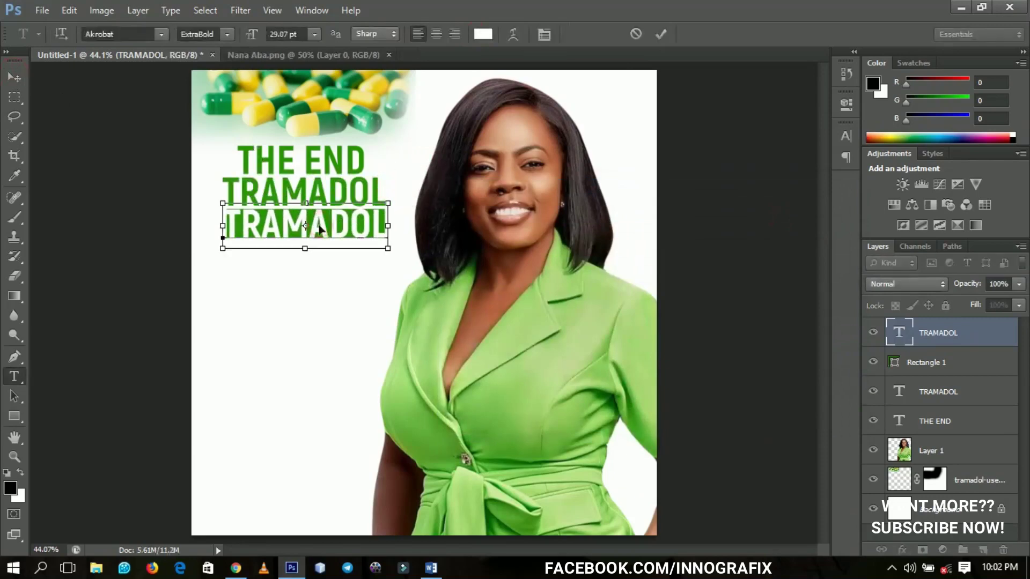
key(ctrl+a)
text(000)
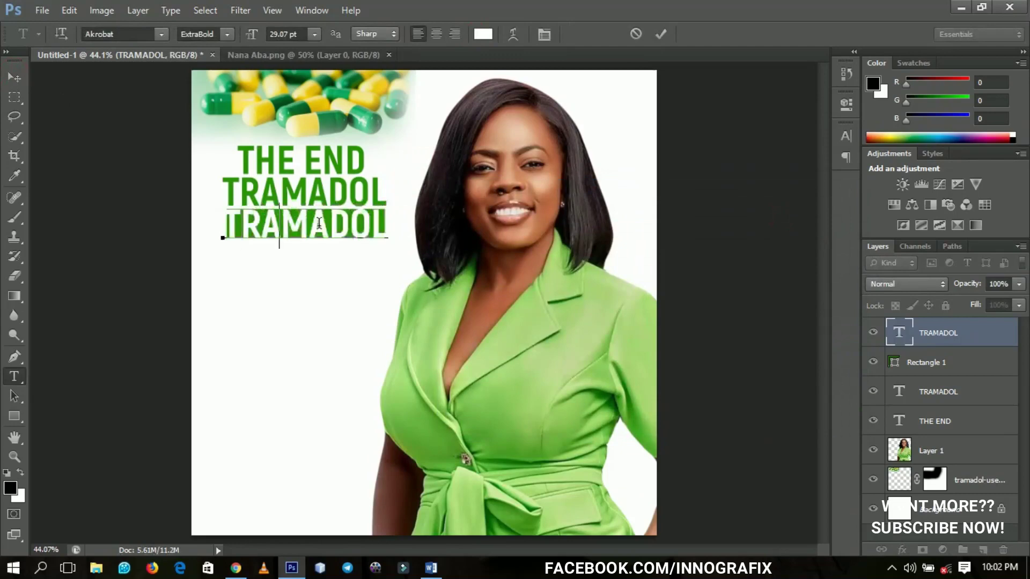
text(ca)
key(ctrl+a)
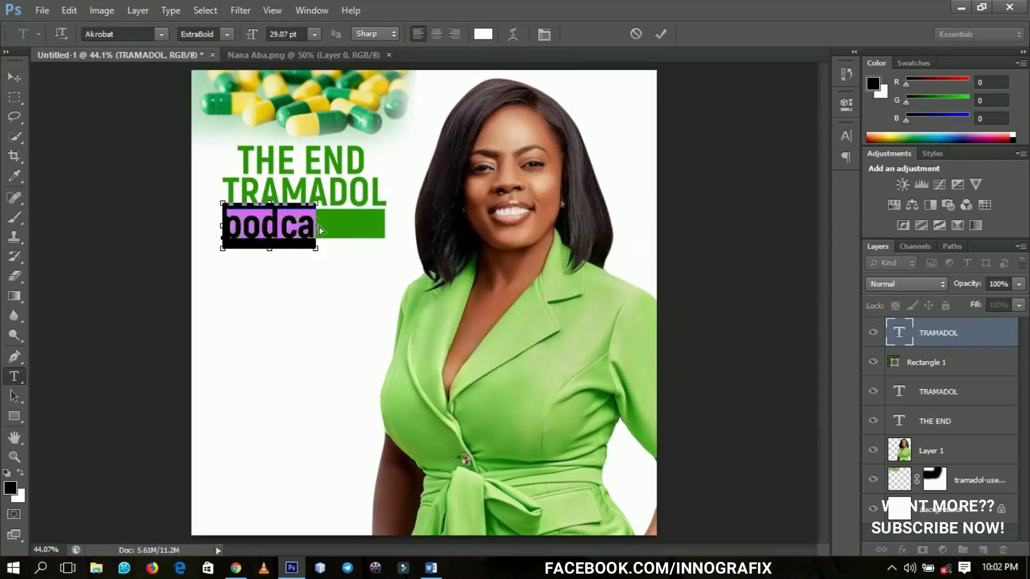
text(POD)
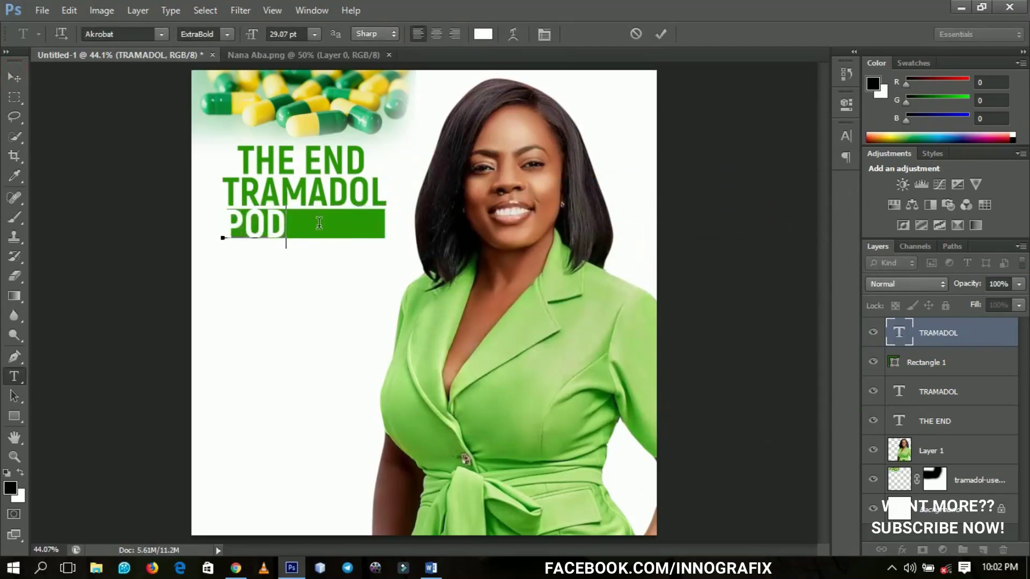
text(CAST)
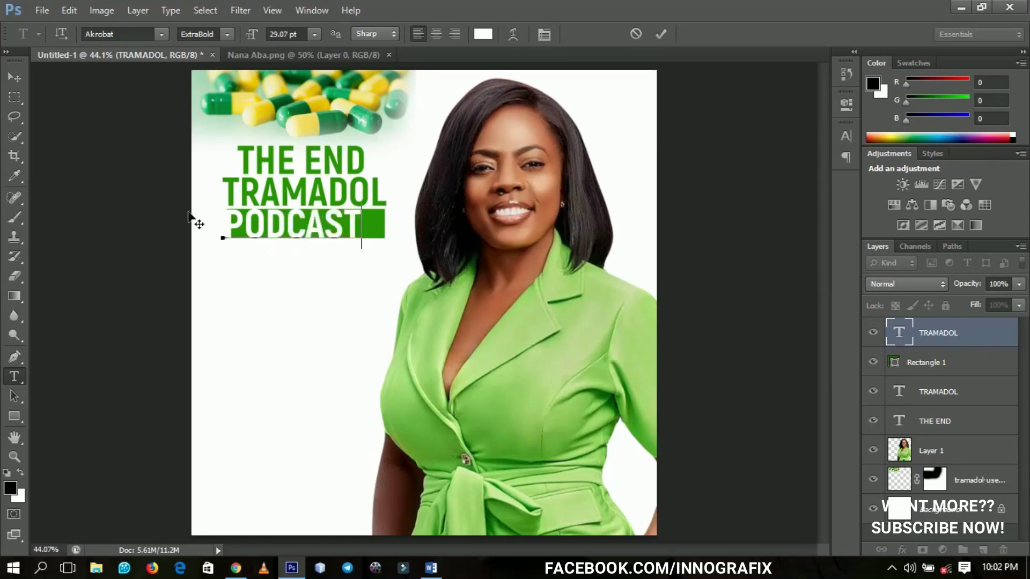
click(14, 77)
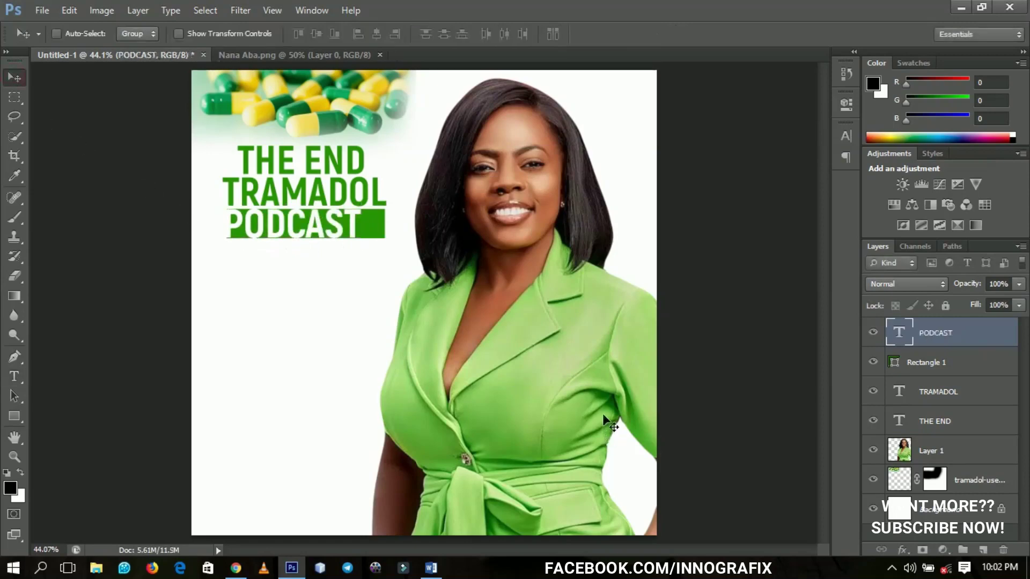
Scale the PODCAST text down to fit within the height of the green rectangle
key(ctrl+t)
drag(360, 244, 332, 234)
key(Return)
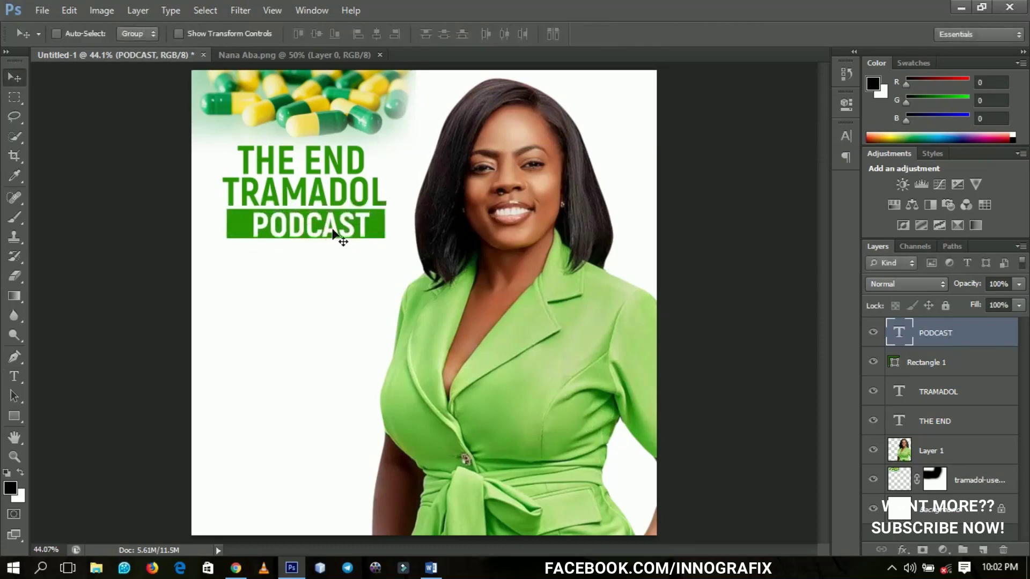
Nudge the PODCAST text left to center it on the green rectangle
key(Left)
key(Left)
key(Left)
key(Left)
key(Left)
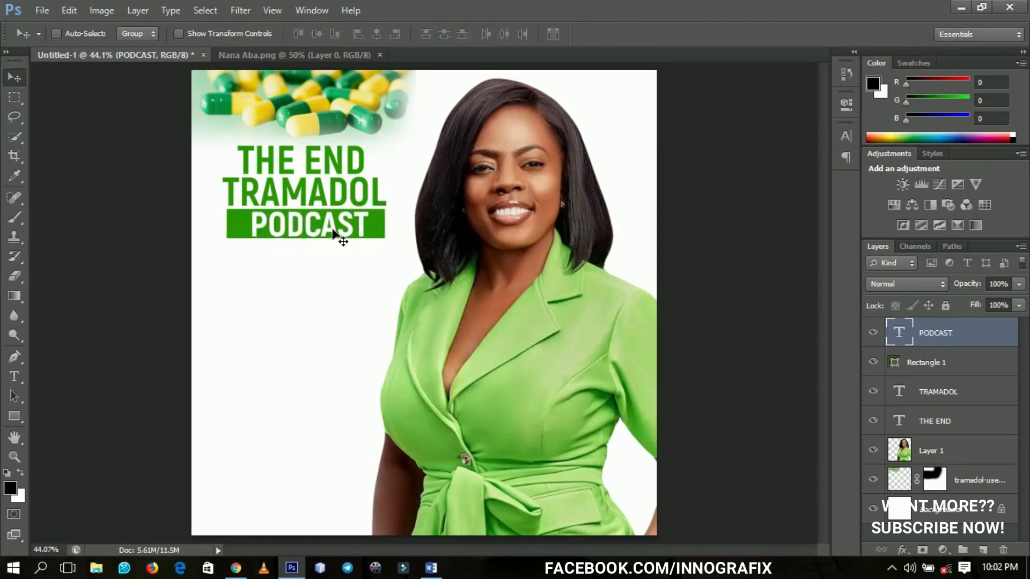
key(Left)
key(Left)
key(Left)
key(Left)
key(Left)
key(Left)
key(Left)
key(Left)
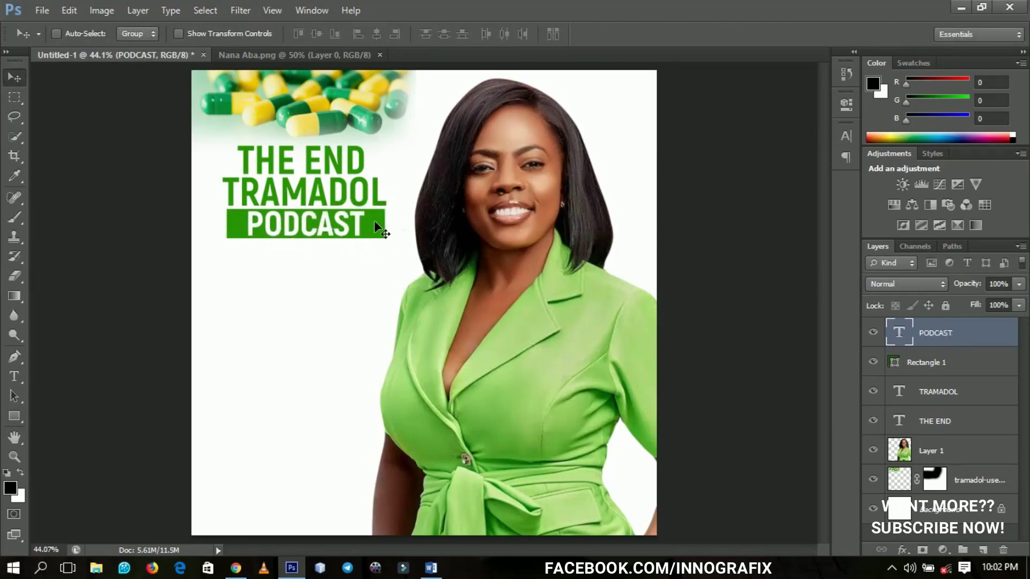
Narrow the green rectangle from both sides so it fits closely around the PODCAST text
right_click(377, 222)
click(396, 231)
key(ctrl+t)
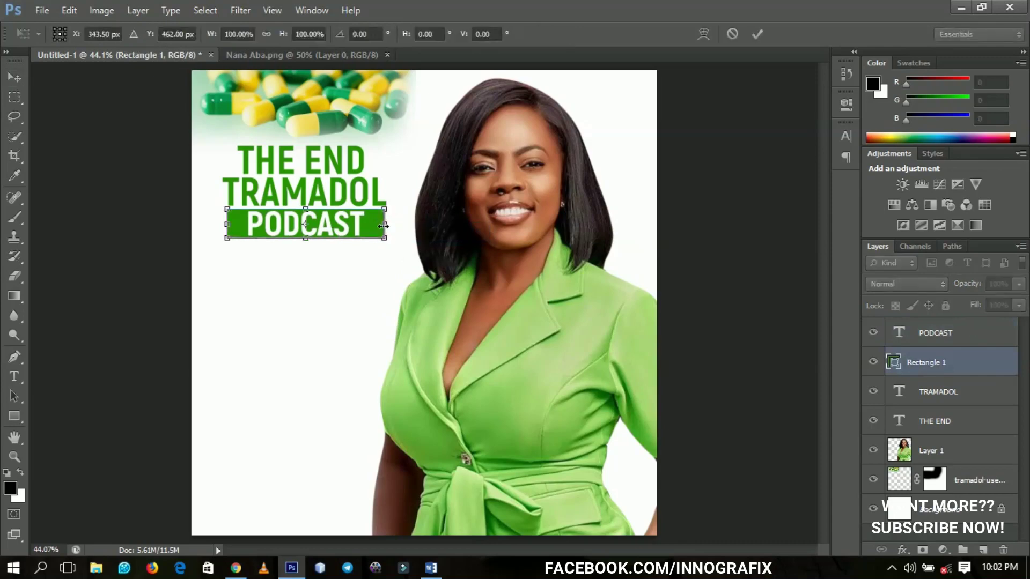
drag(384, 226, 370, 226)
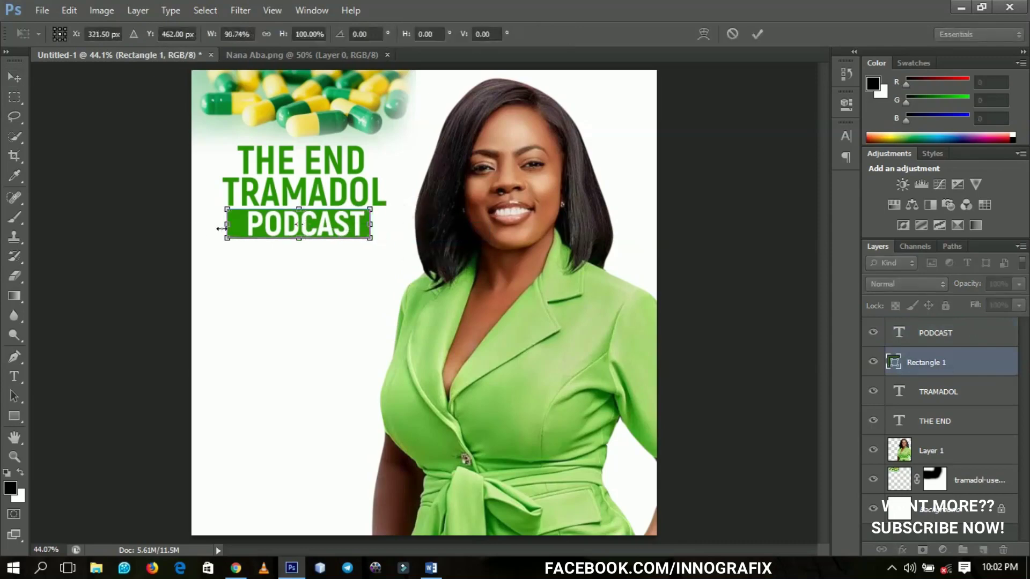
drag(221, 229, 248, 294)
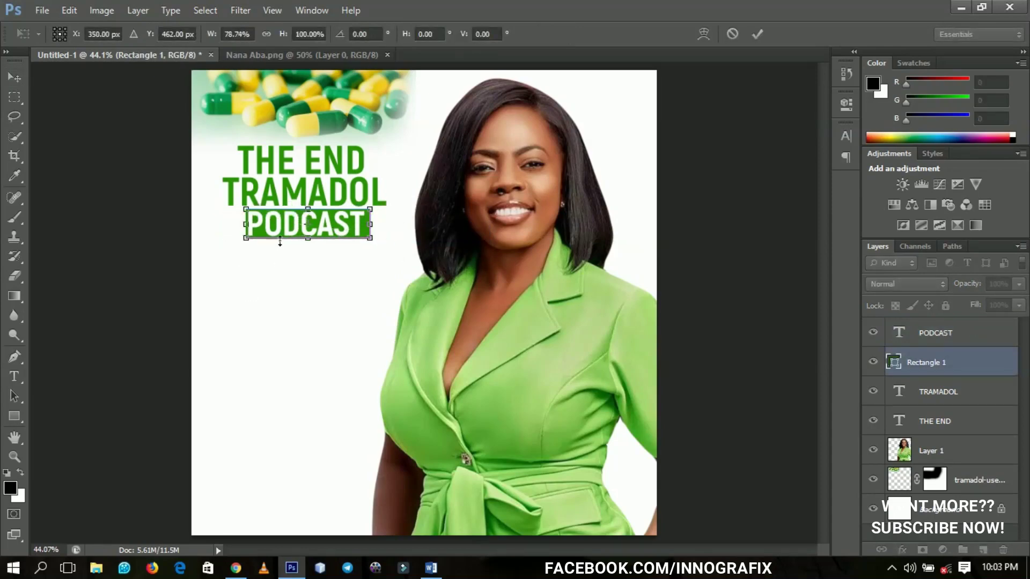
key(Return)
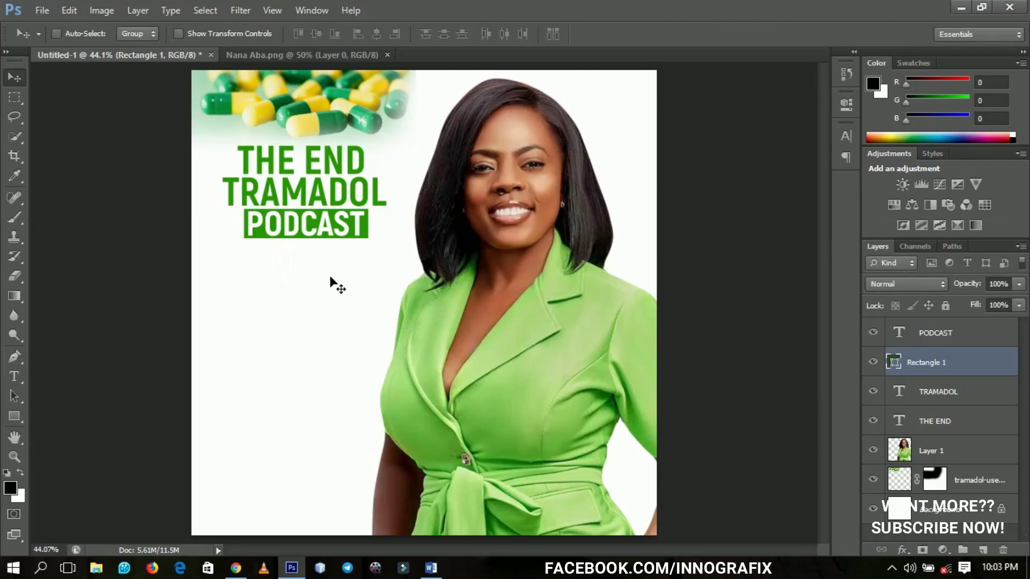
Add the text "With" in the script font below the PODCAST banner
click(14, 376)
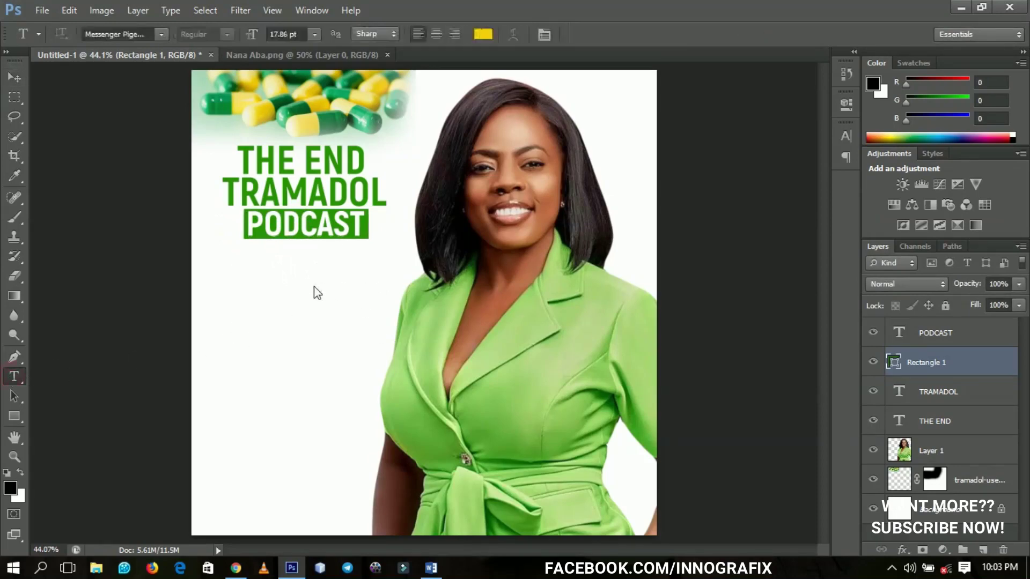
click(300, 278)
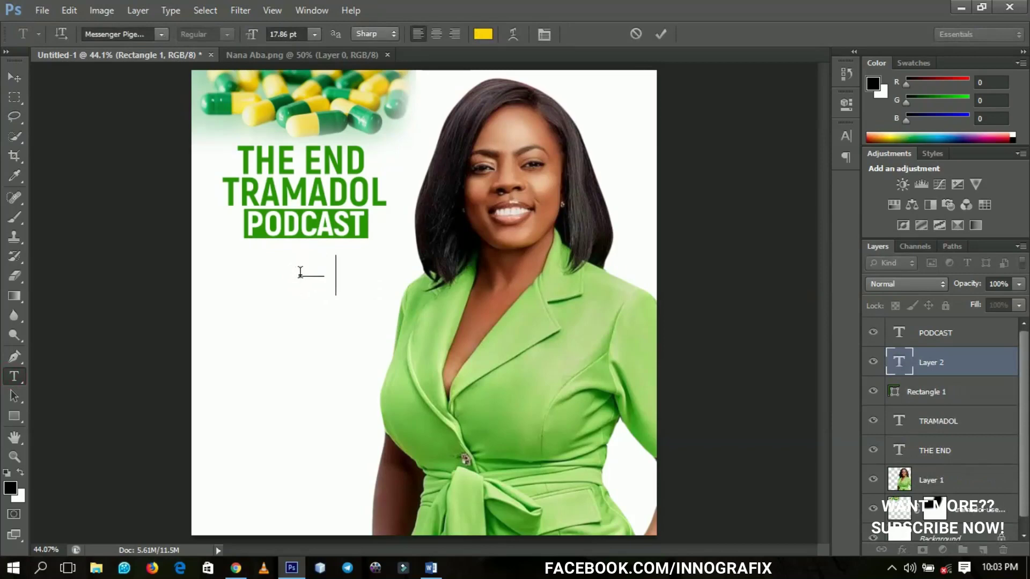
text(With)
Recolor the "With" text to the banner's green (289602) and move it left to center it under PODCAST
key(ctrl+a)
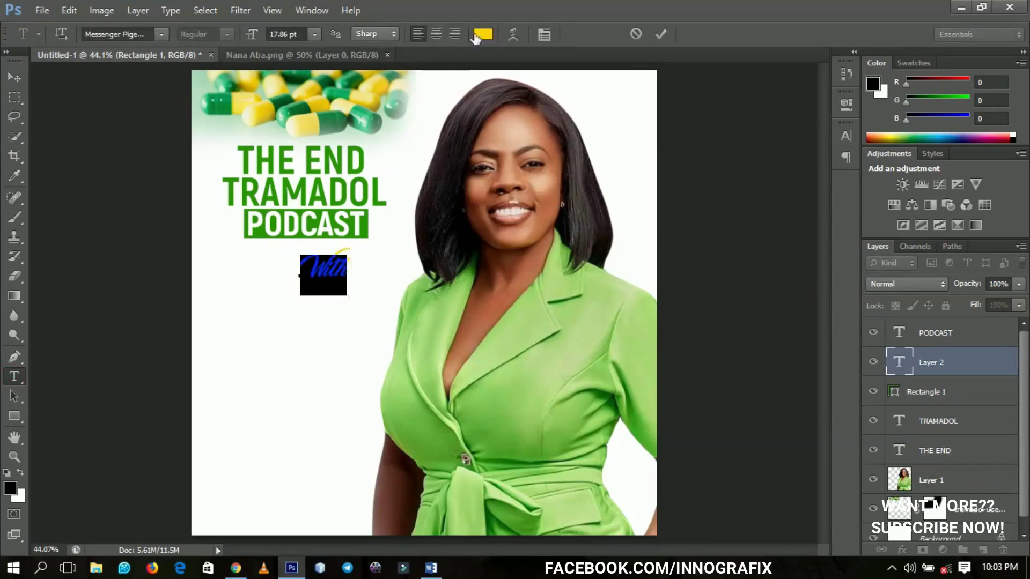
click(479, 35)
click(364, 226)
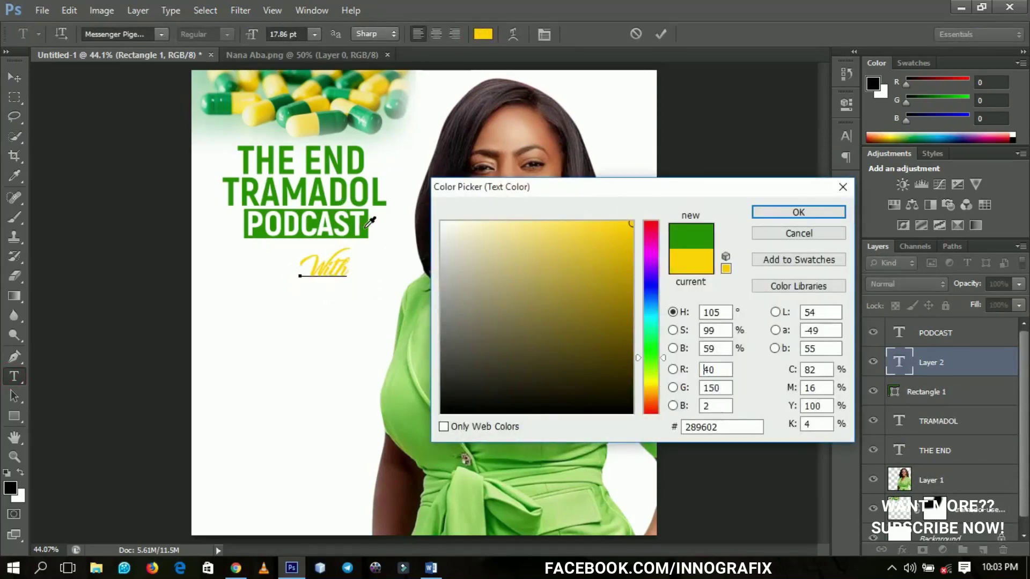
click(784, 215)
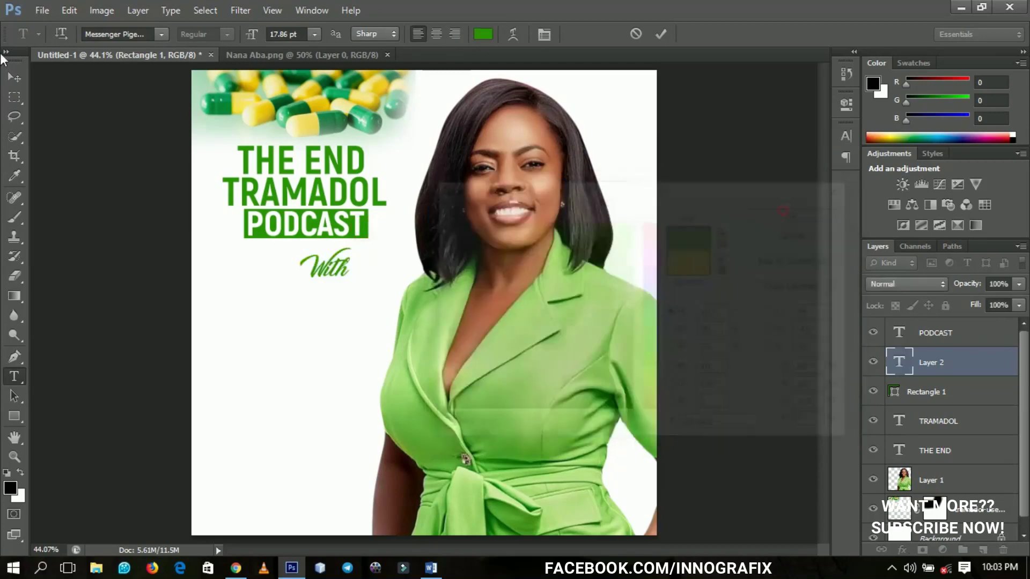
click(14, 78)
drag(474, 301, 446, 298)
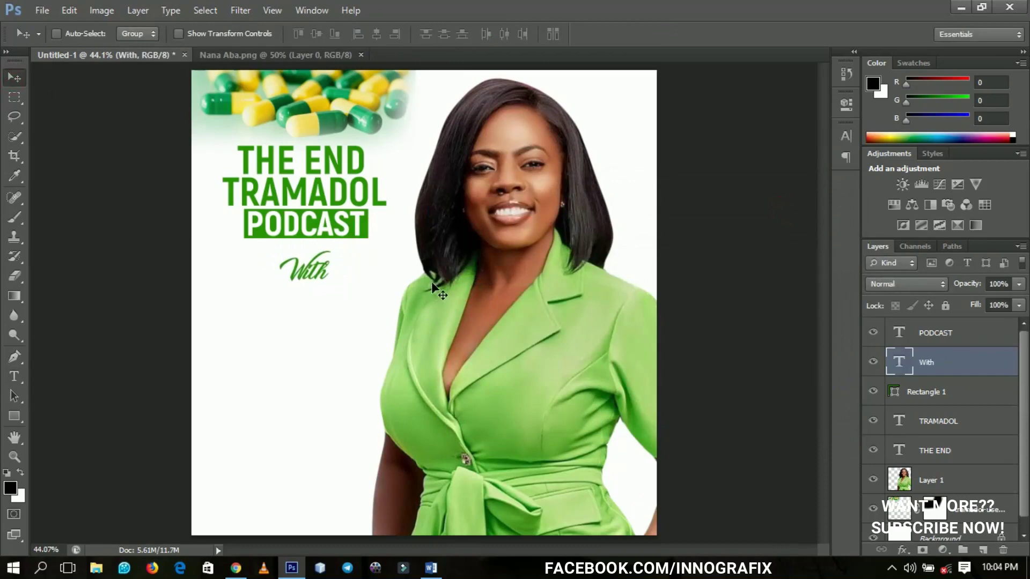
Duplicate the "With" text just below itself and replace the copy with the featured woman's name in capitals
key(ctrl+j)
drag(347, 277, 312, 307)
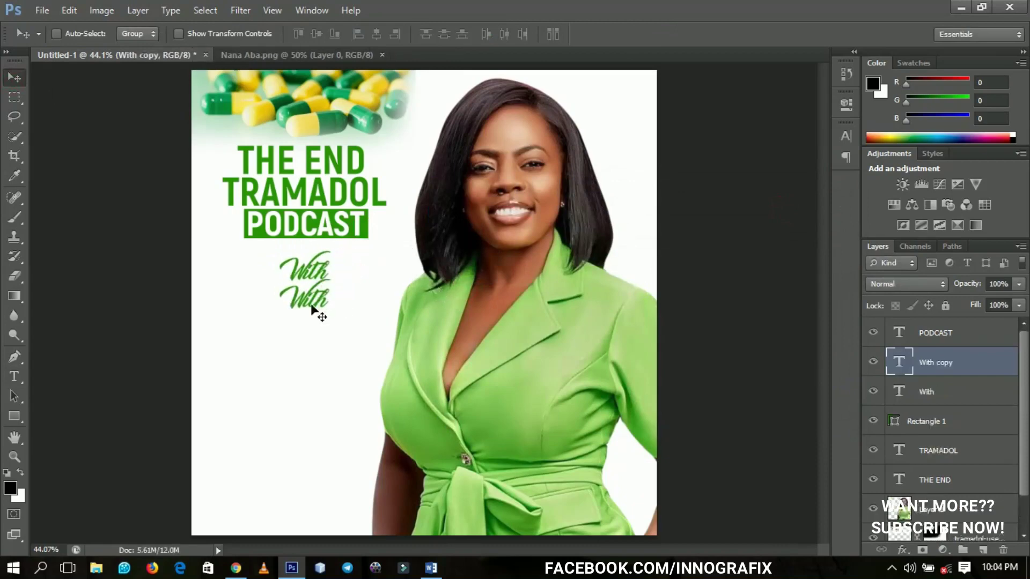
key(t)
double_click(313, 301)
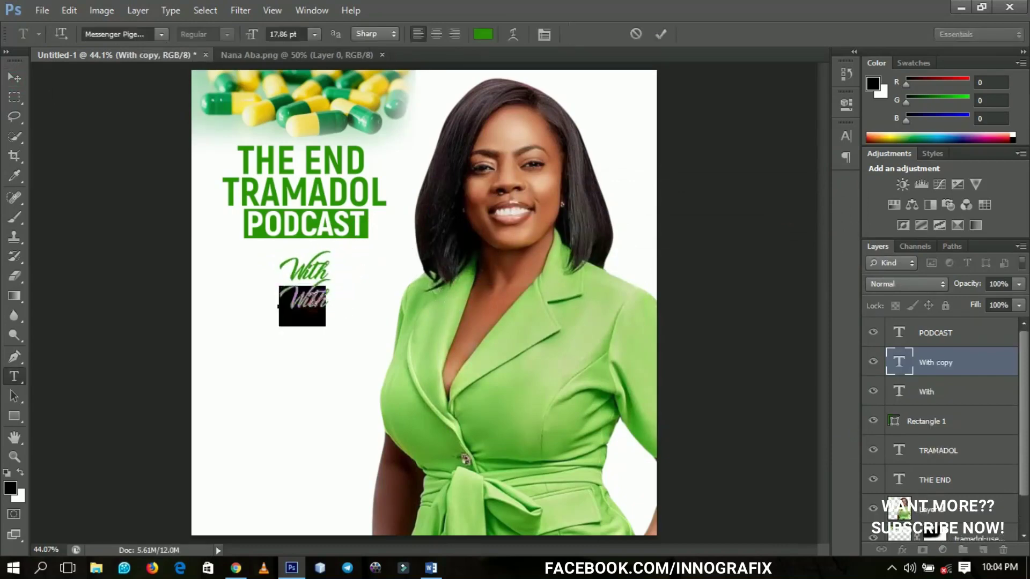
text(NANA)
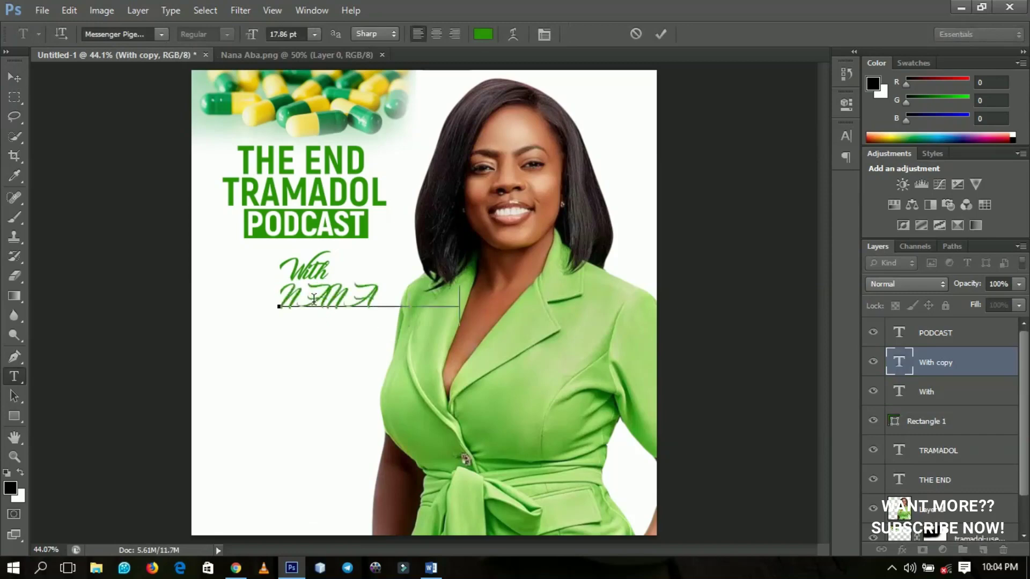
text( ABA)
Set the name text in the Akrobat font with the Black weight
key(ctrl+a)
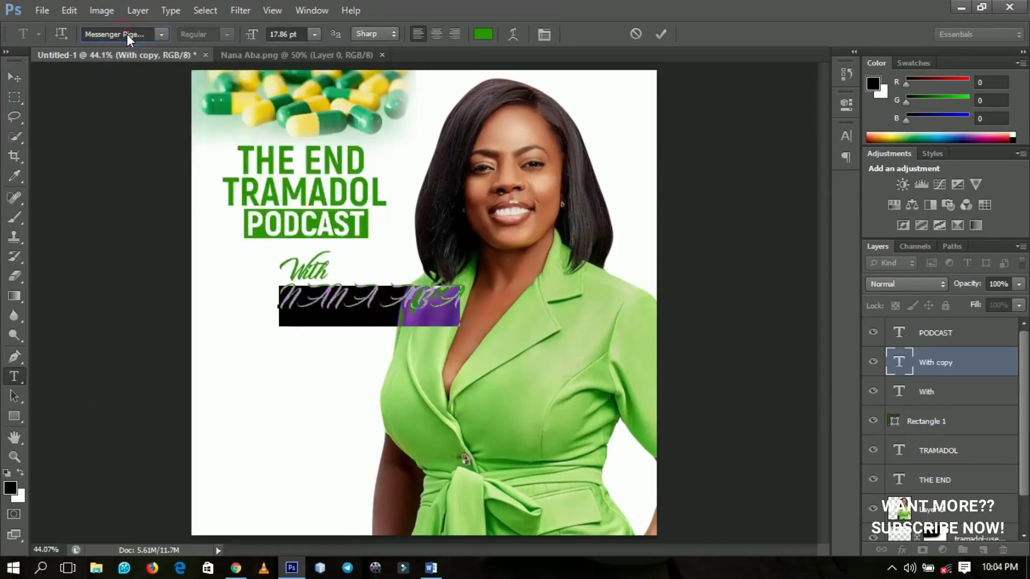
click(126, 34)
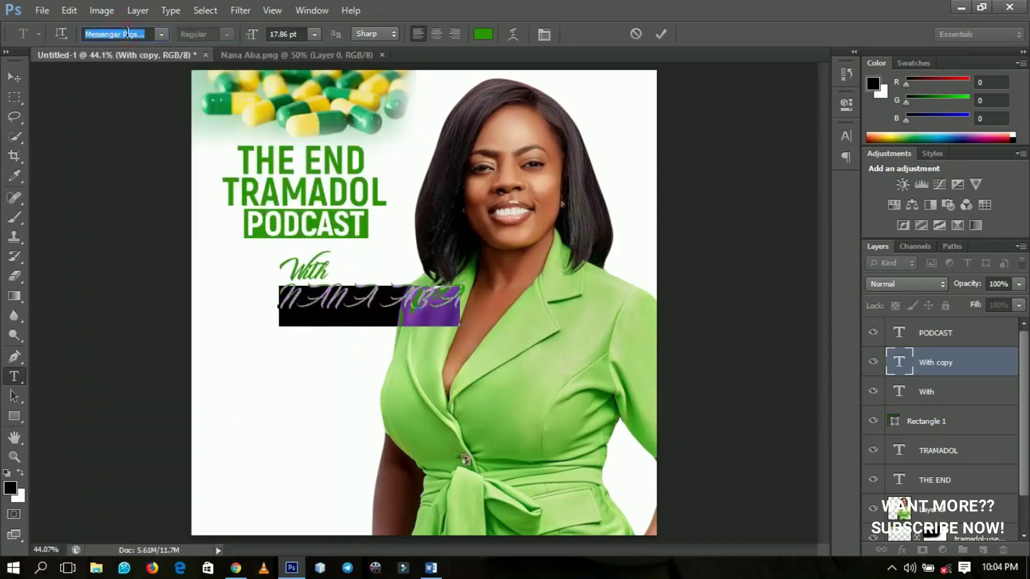
text(Akrobat)
key(Return)
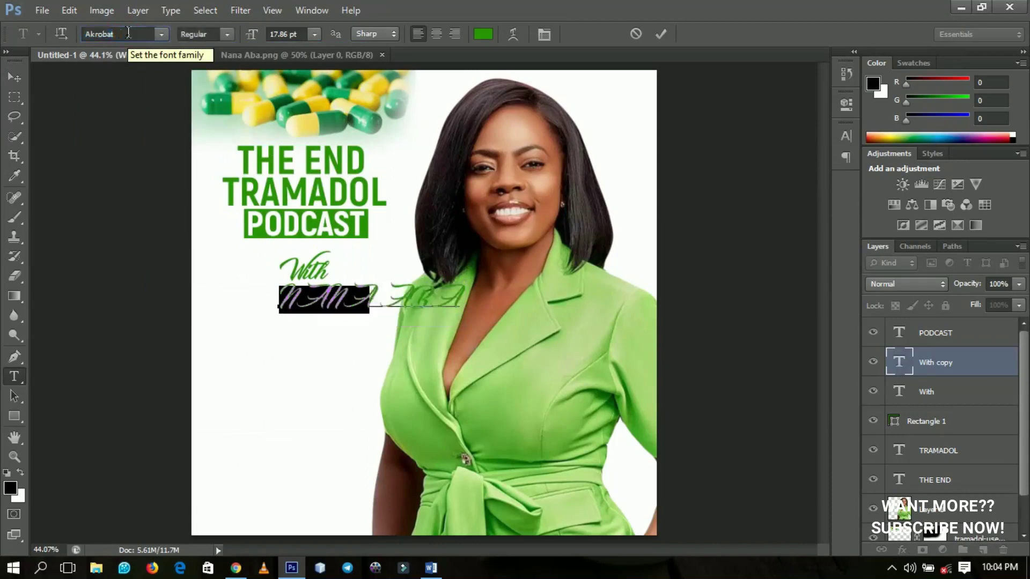
click(228, 34)
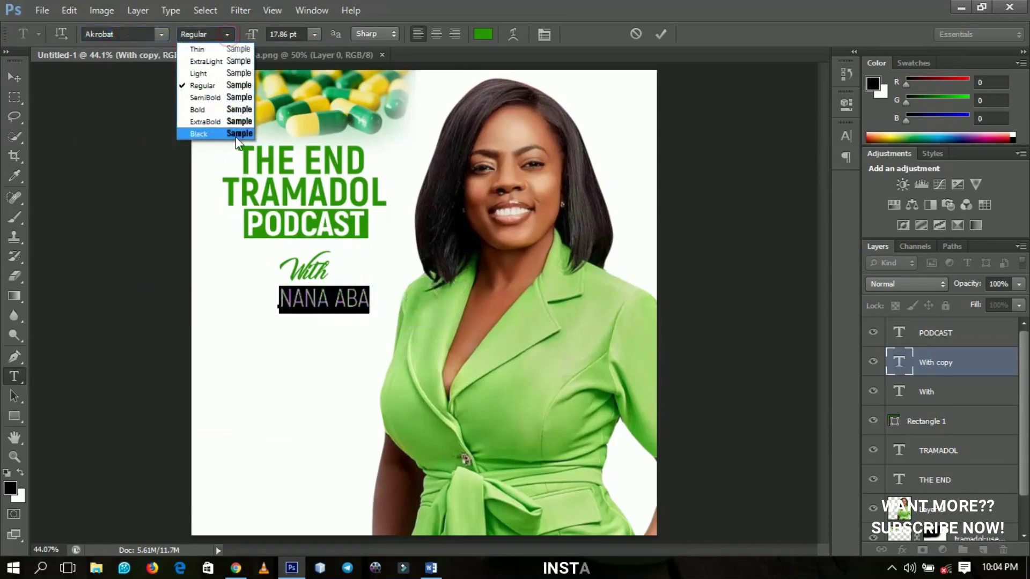
click(235, 122)
Move the name text under "With" and scale it up to about 25.68 pt, roughly matching the PODCAST banner's width
click(15, 77)
drag(320, 290, 236, 303)
key(ctrl+t)
key(Return)
Recolor the name text yellow (f9cd00), starting from a color sampled from the capsules
key(t)
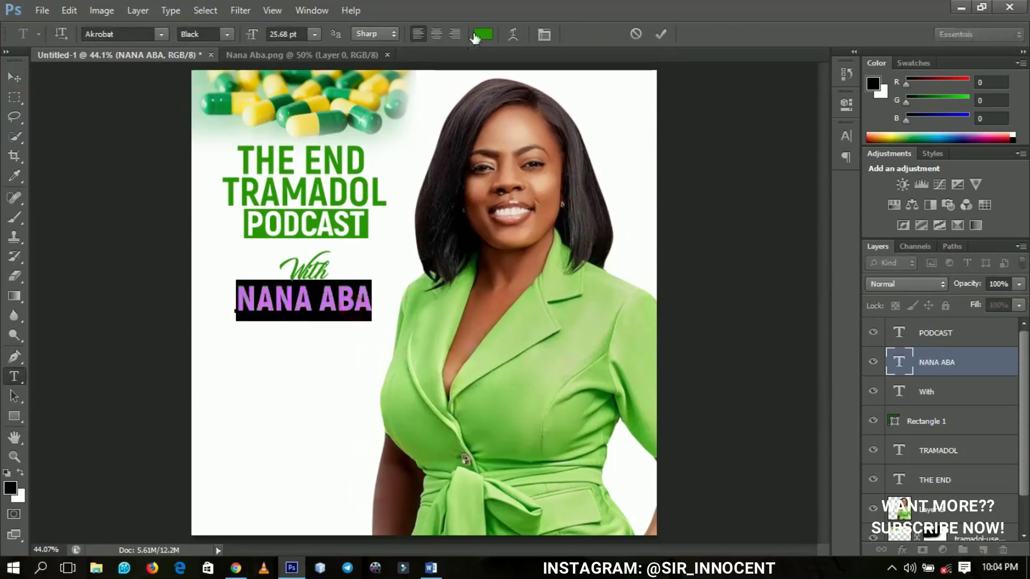
click(482, 34)
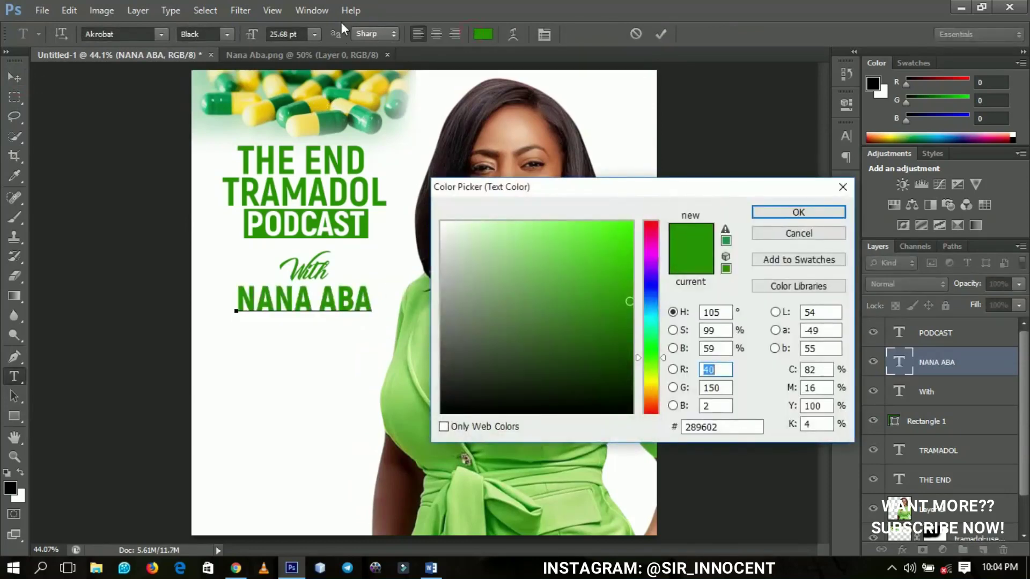
click(314, 104)
click(631, 228)
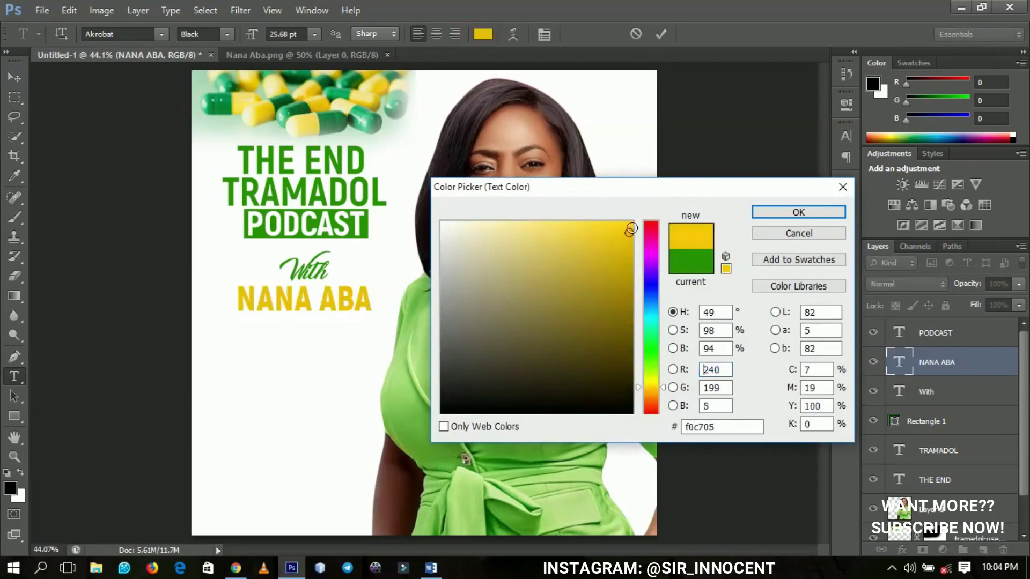
drag(631, 228, 634, 229)
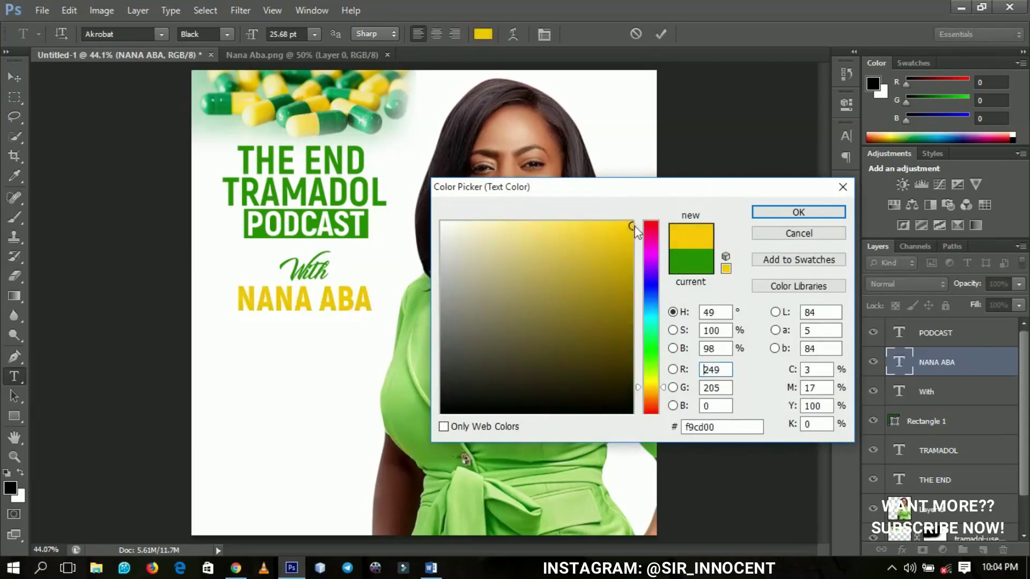
click(799, 212)
key(ctrl+Return)
key(v)
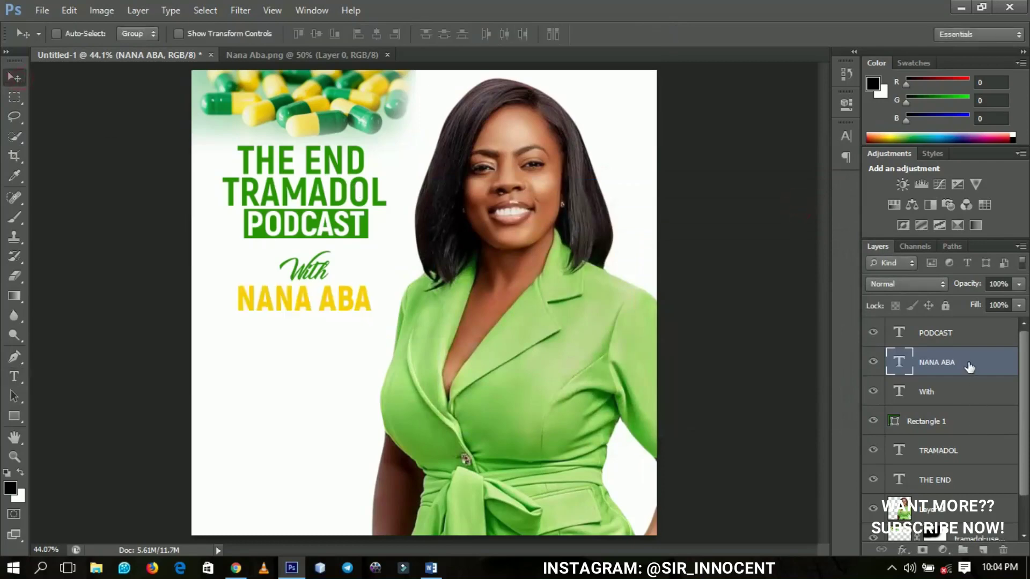
Add a 5 px black outside stroke to the name text
right_click(970, 367)
click(798, 91)
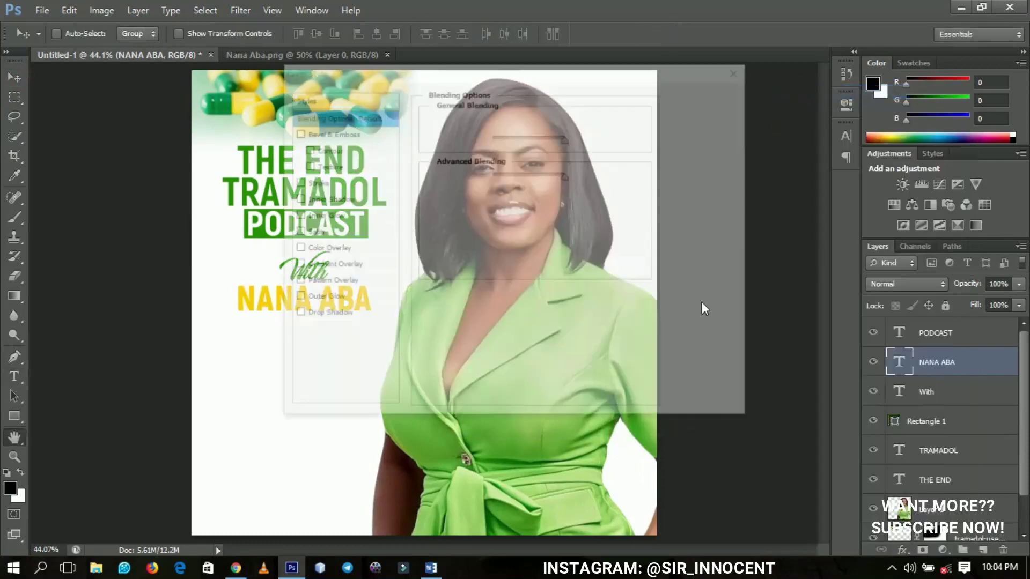
click(316, 182)
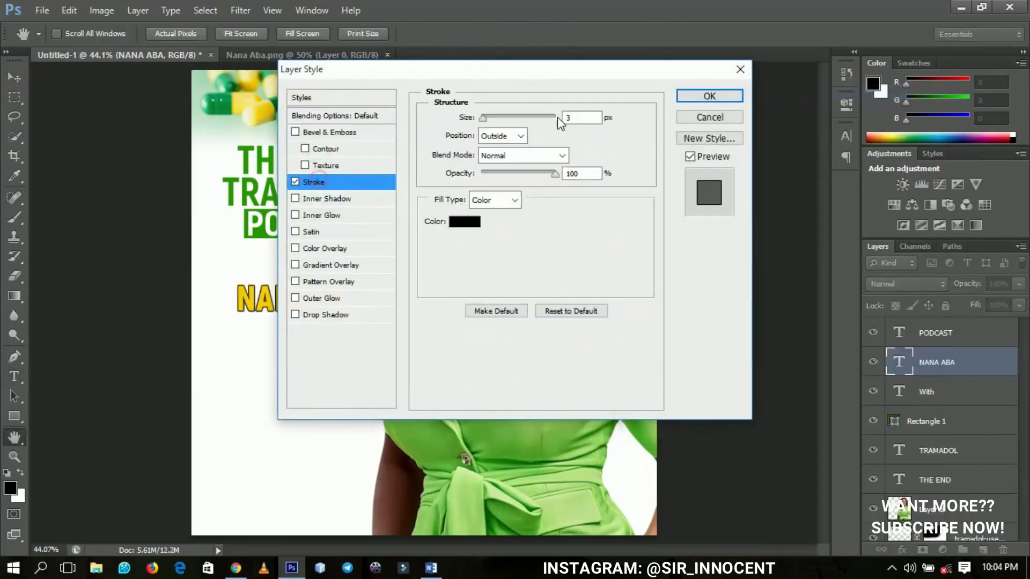
double_click(569, 117)
text(5)
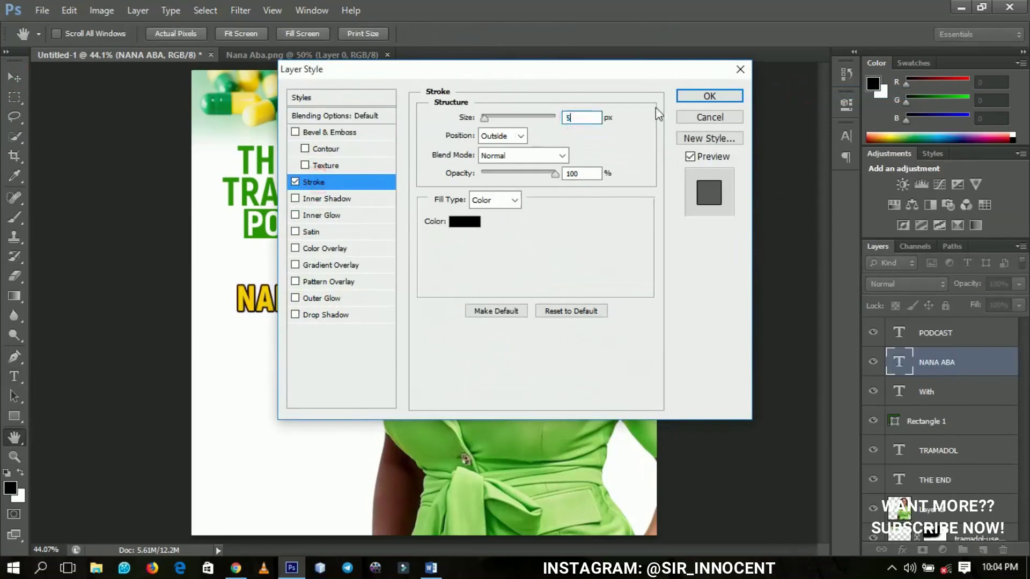
click(691, 99)
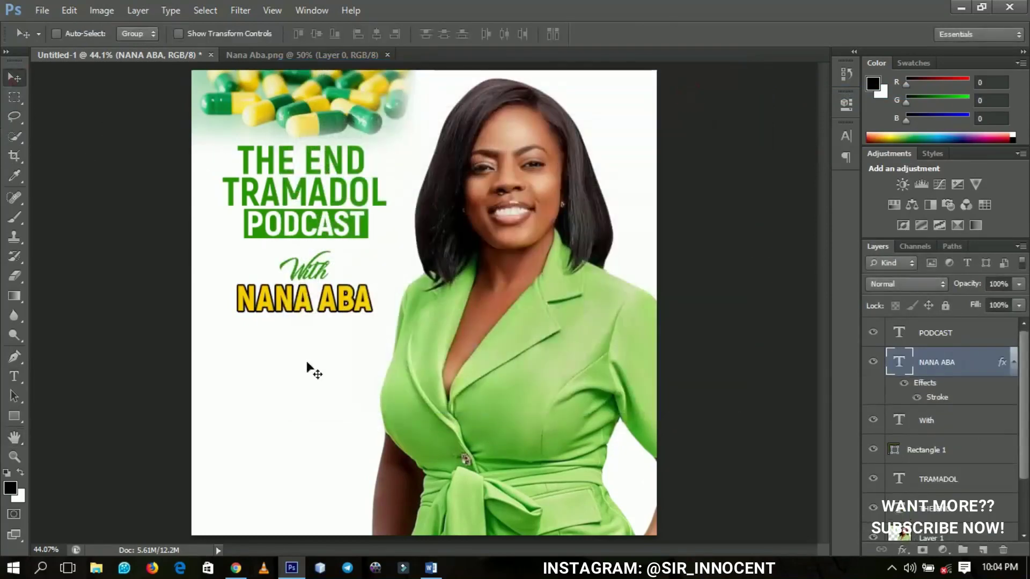
Nudge the name text slightly left to center it under the heading
key(Left)
key(Left)
key(Left)
key(Left)
key(Left)
key(Left)
key(Left)
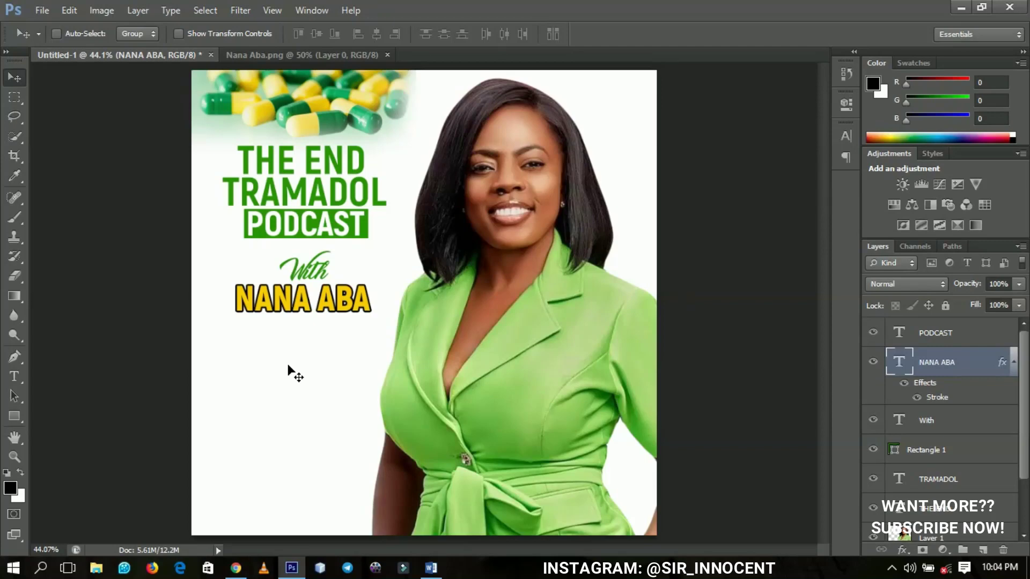
click(42, 10)
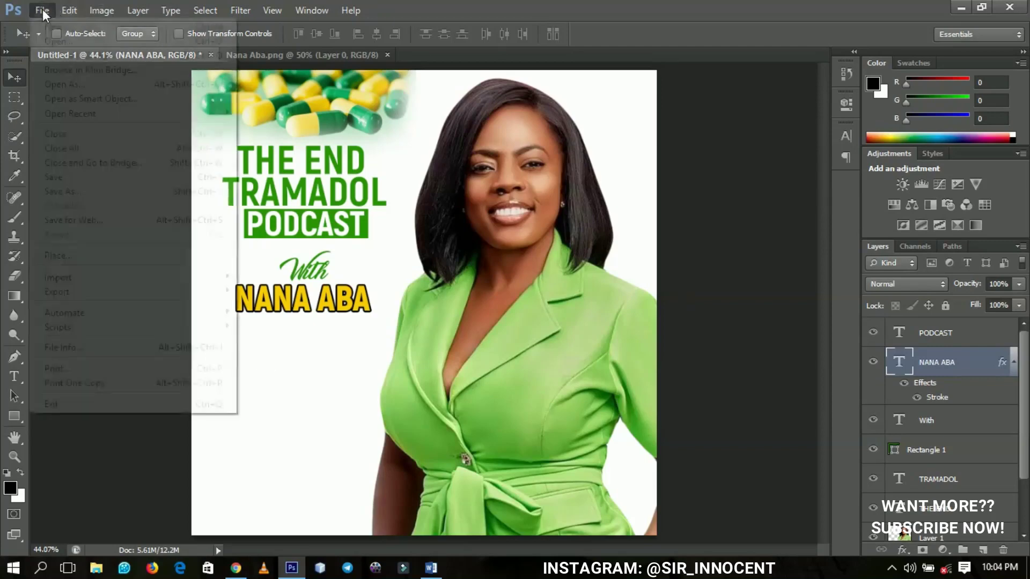
click(58, 255)
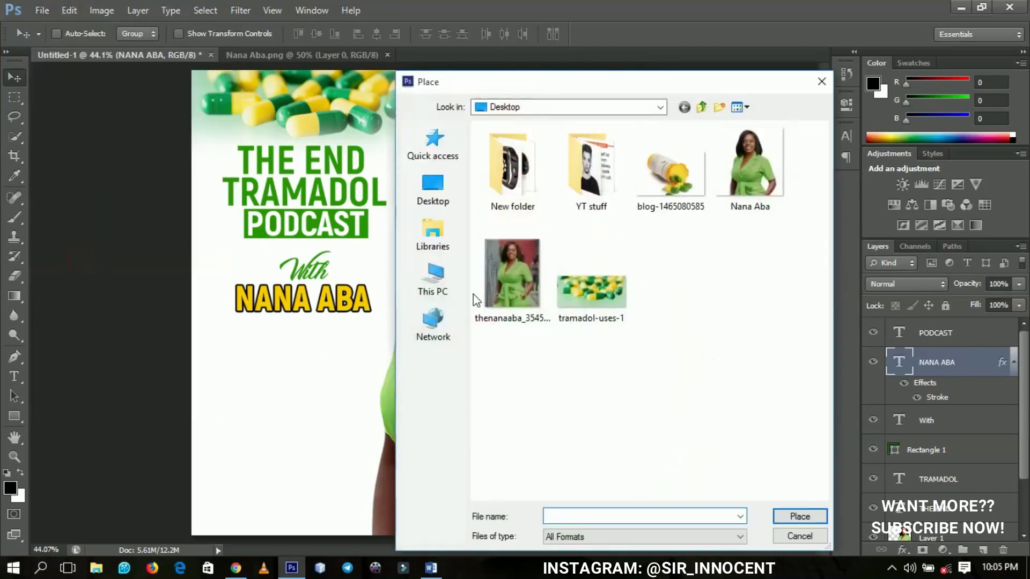
double_click(670, 171)
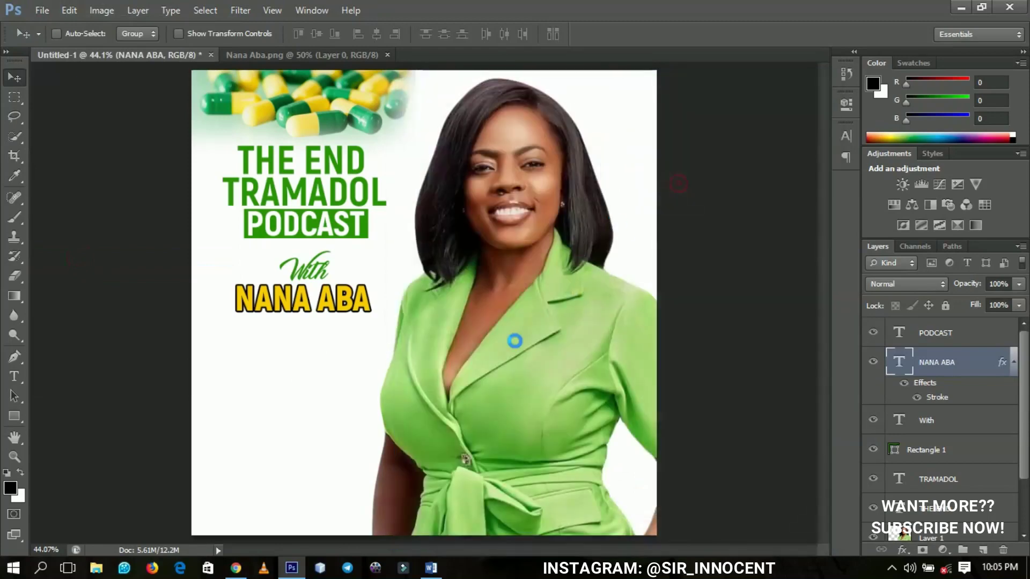
double_click(637, 306)
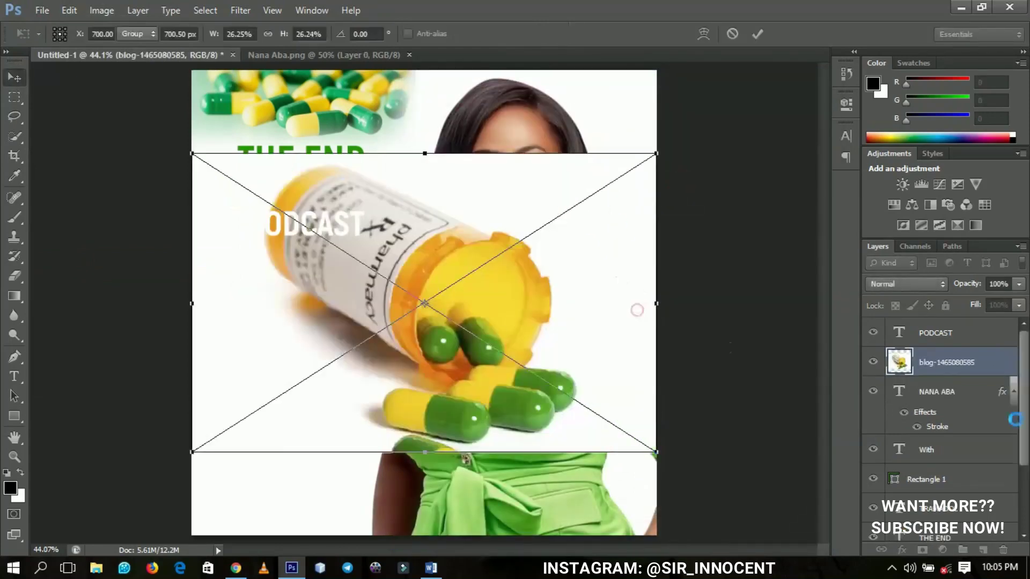
Move the pill-bottle layer beneath the capsule image layer, directly above the background, and rasterize it
drag(992, 362, 1025, 485)
drag(944, 409, 944, 498)
right_click(912, 496)
click(821, 188)
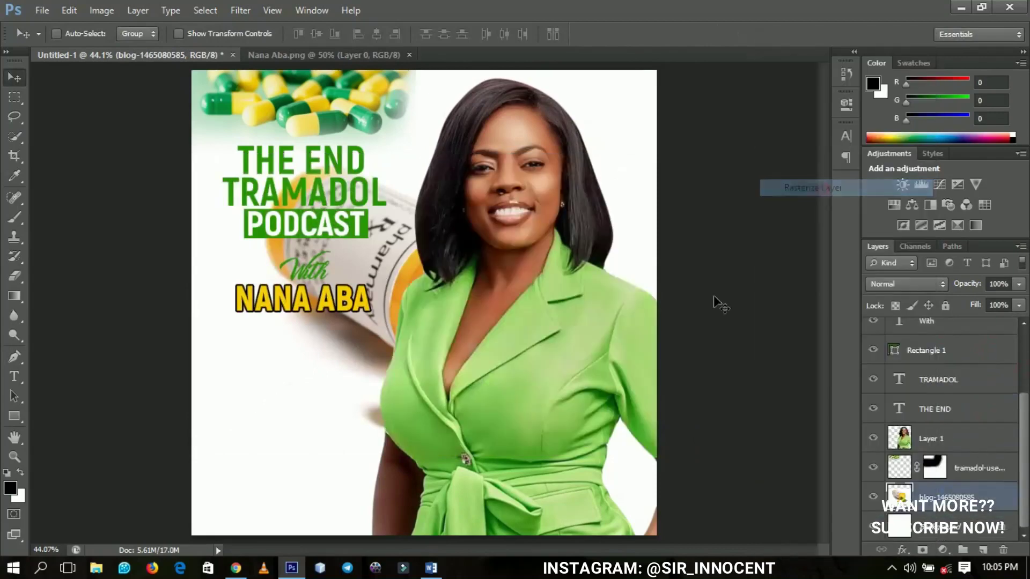
Scale the pill-bottle image down proportionally and move it to the empty white area beneath the name text
key(ctrl+t)
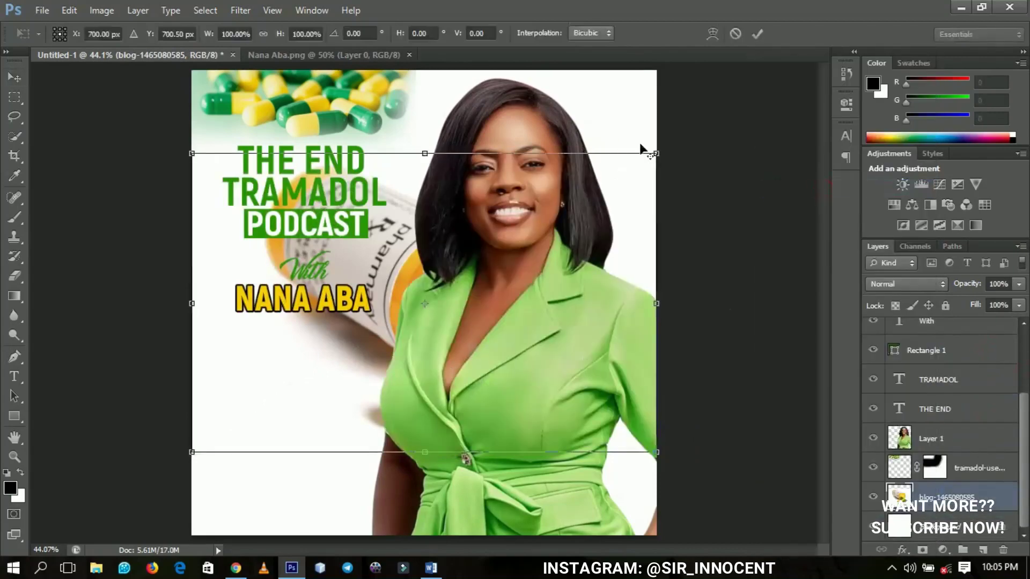
drag(655, 156, 520, 250)
key(Return)
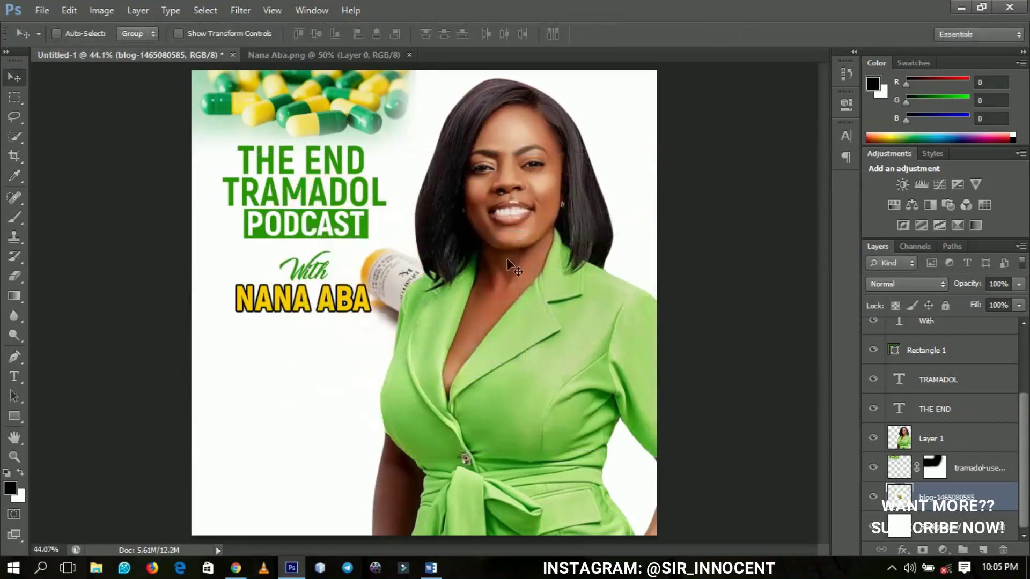
drag(495, 286, 416, 344)
Enlarge the pill-bottle image to about 124% and shift it slightly up and right beneath the name text
key(ctrl+t)
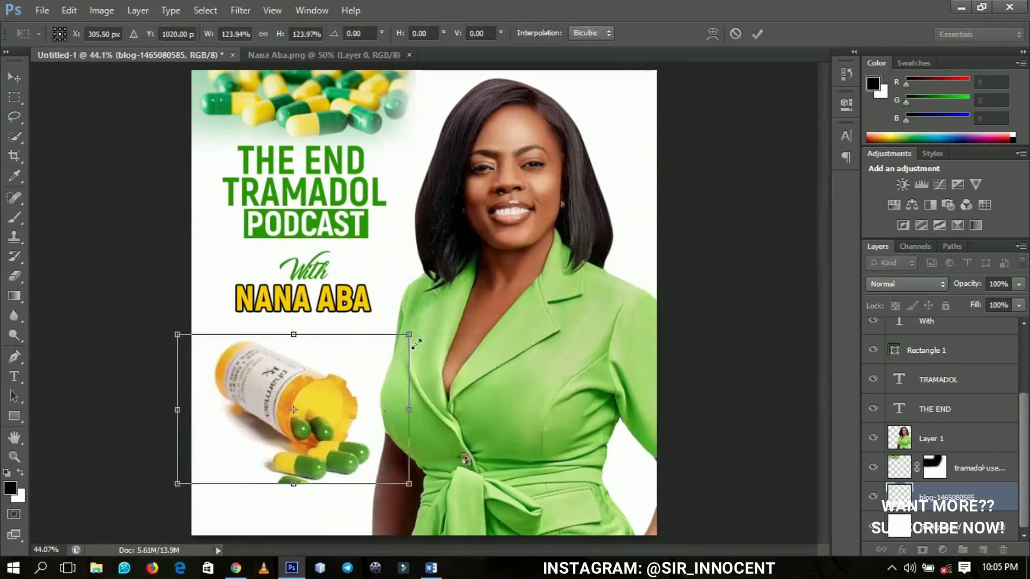
key(Return)
drag(375, 428, 382, 419)
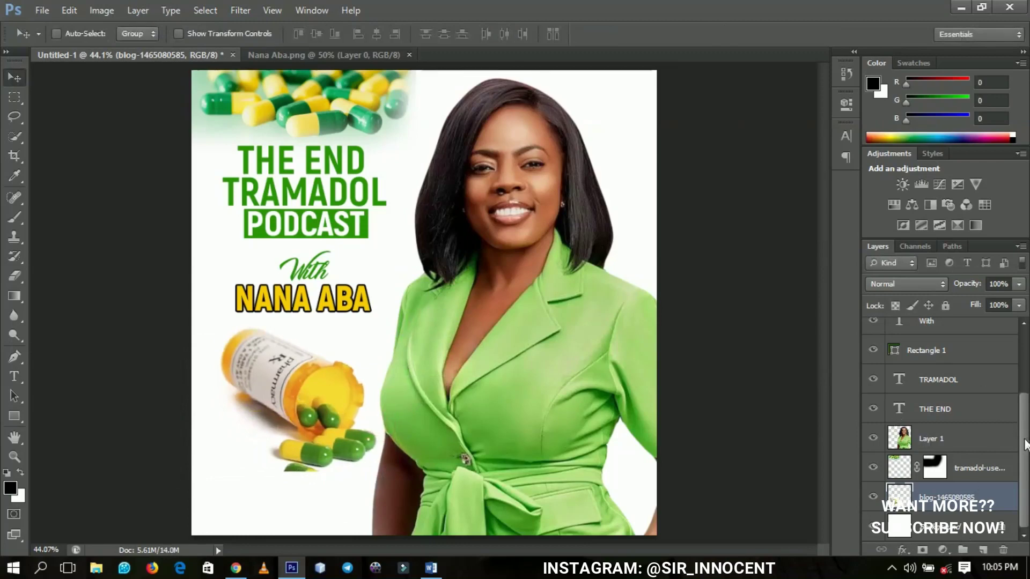
Draw a rectangle about 1460 px wide and 191 px high across the flyer's bottom edge, above all other layers
drag(1024, 444, 1025, 380)
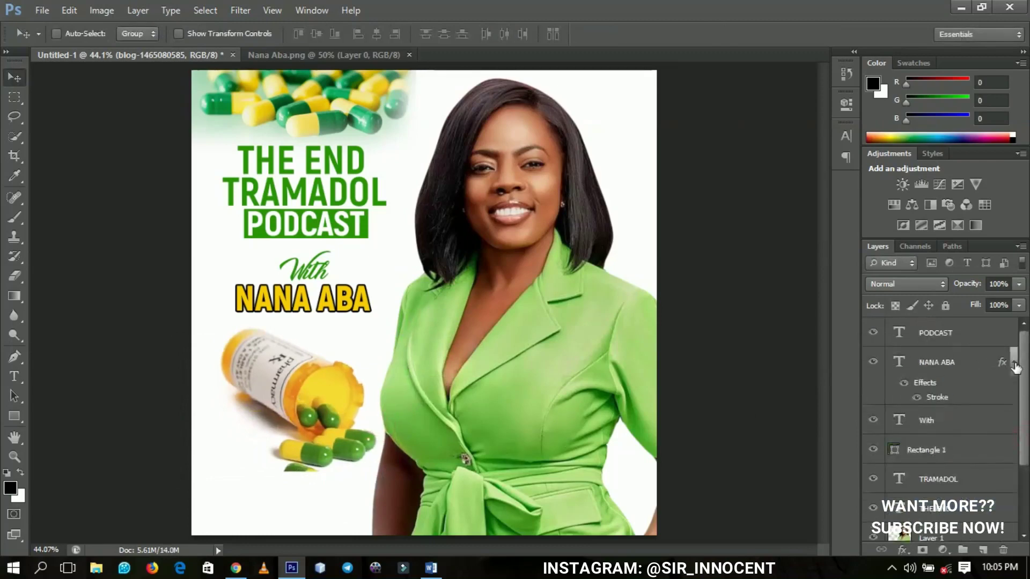
click(1013, 362)
click(968, 335)
click(14, 416)
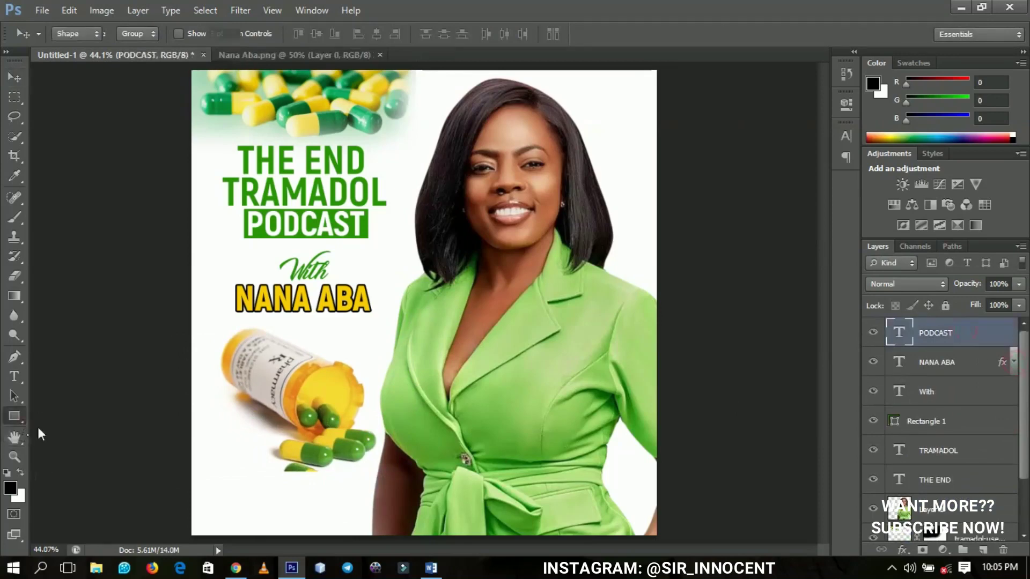
mouse_move(180, 507)
mouse_down()
mouse_move(600, 571)
mouse_move(665, 542)
mouse_up()
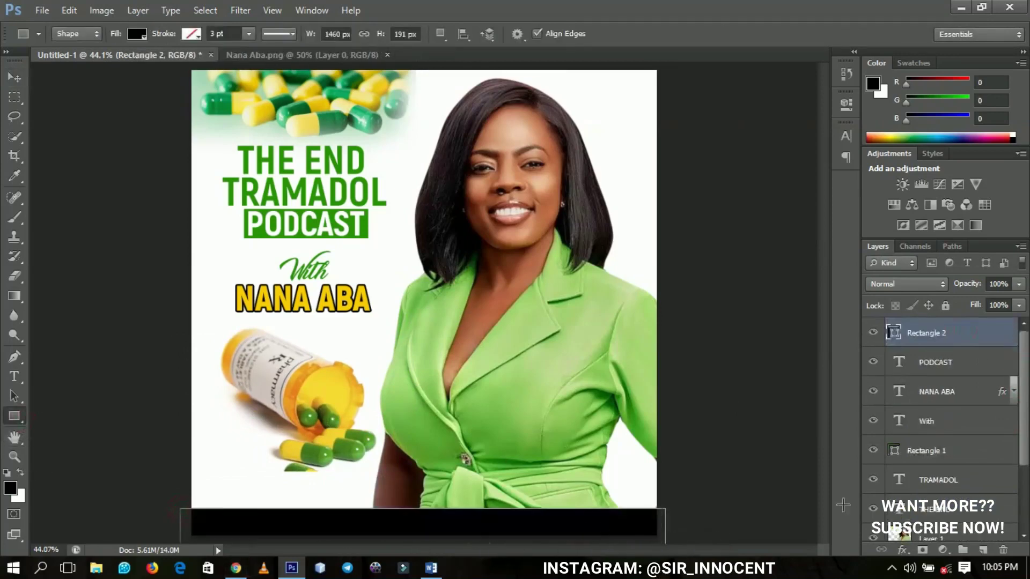
Fill the bottom rectangle with green #289602 sampled from the box behind PODCAST
double_click(893, 333)
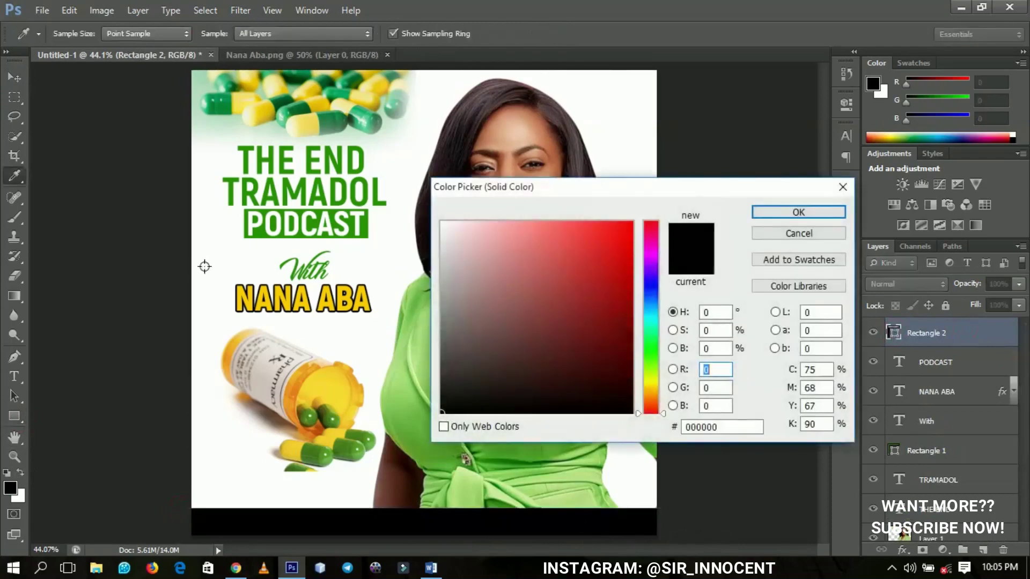
click(261, 233)
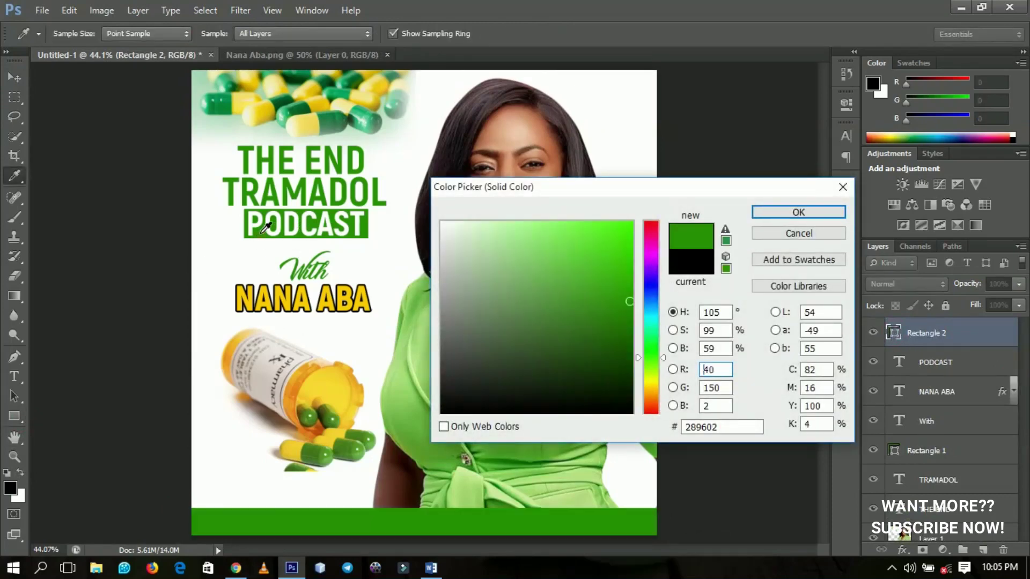
click(798, 211)
Add the white text "#endtramadolabusewithghone" in Akrobat ExtraBold, layered above the green bar, and position it on the bar
click(938, 369)
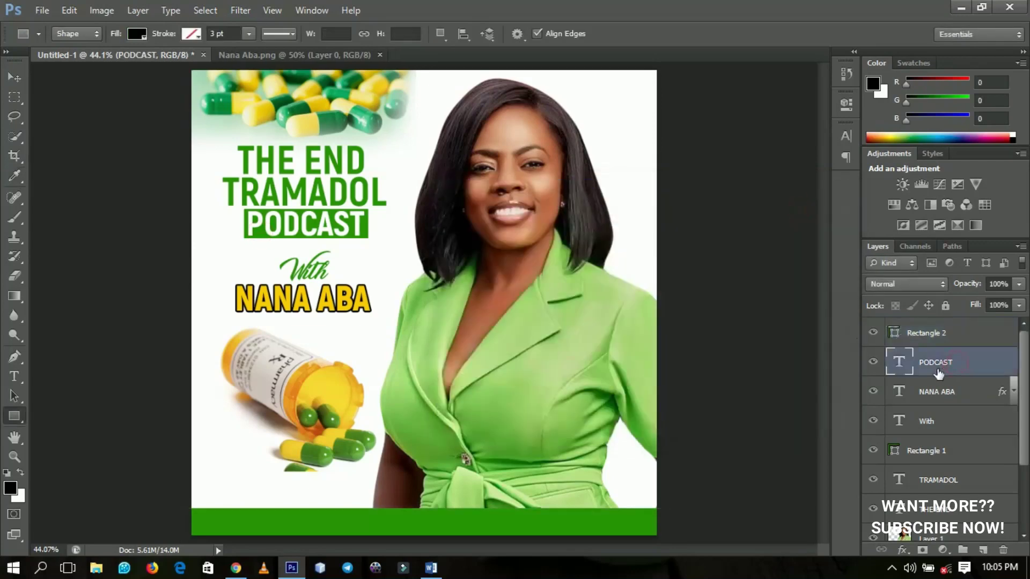
key(t)
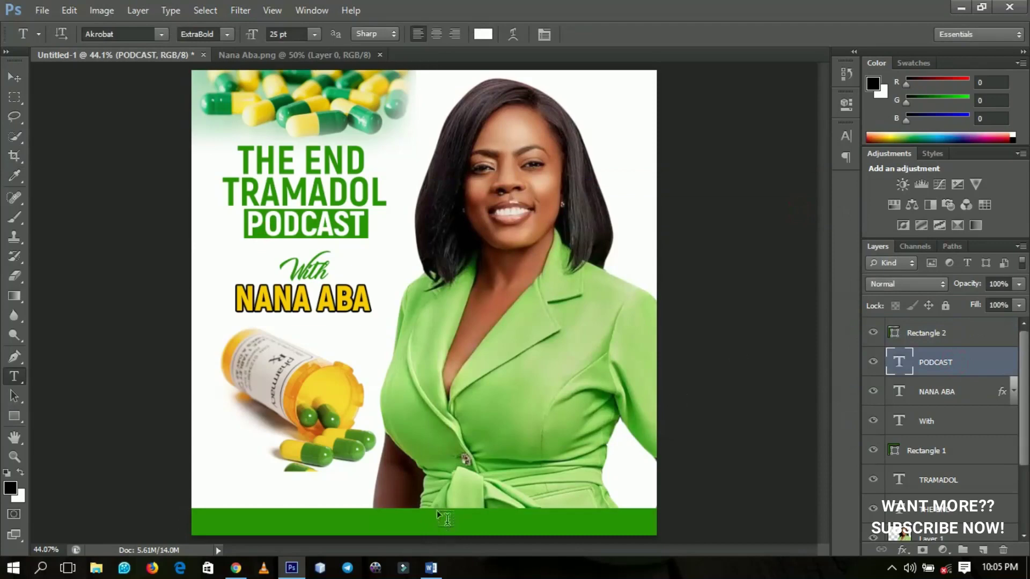
click(445, 516)
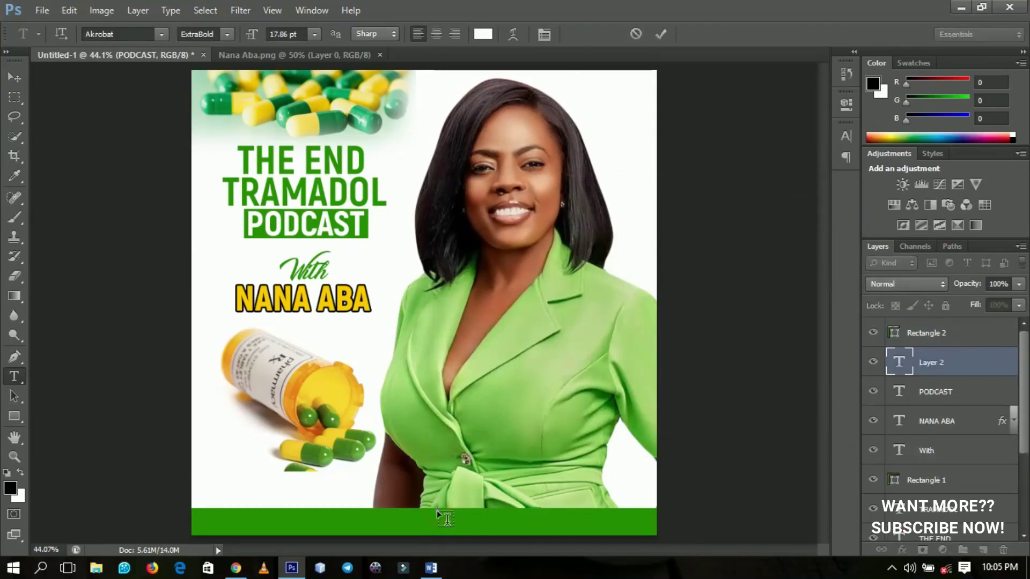
text(#en)
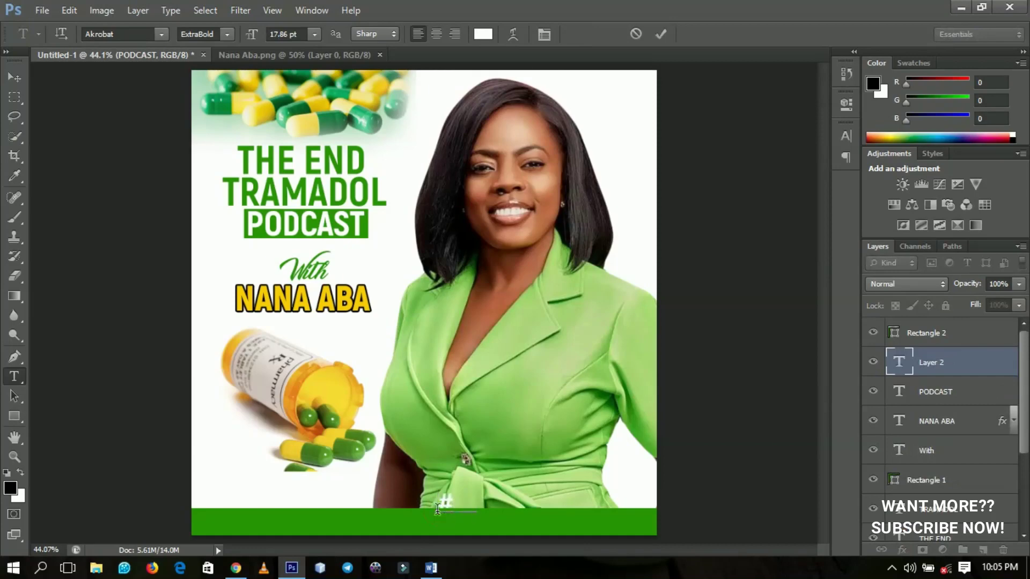
text(dtra)
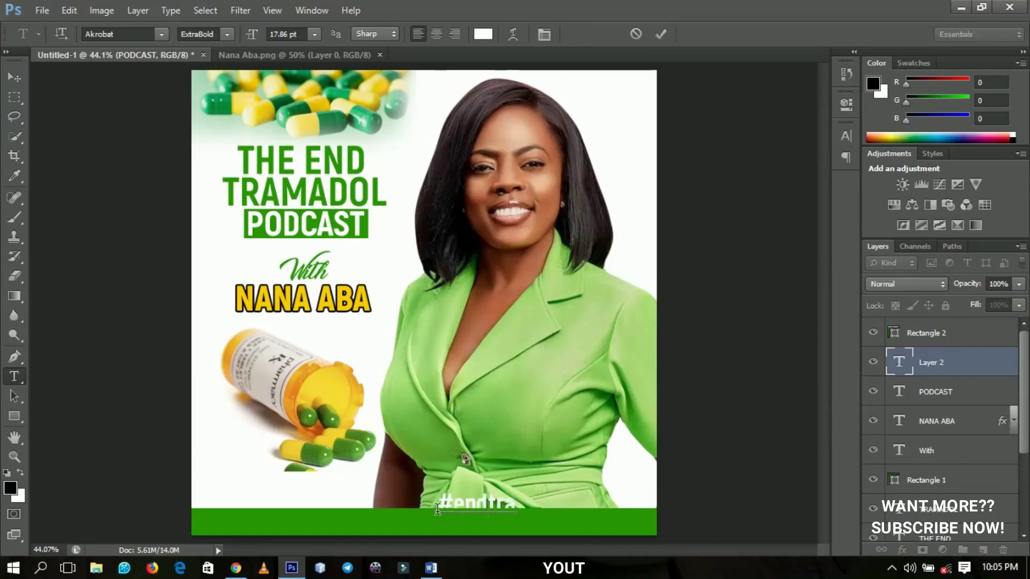
text(madolabus)
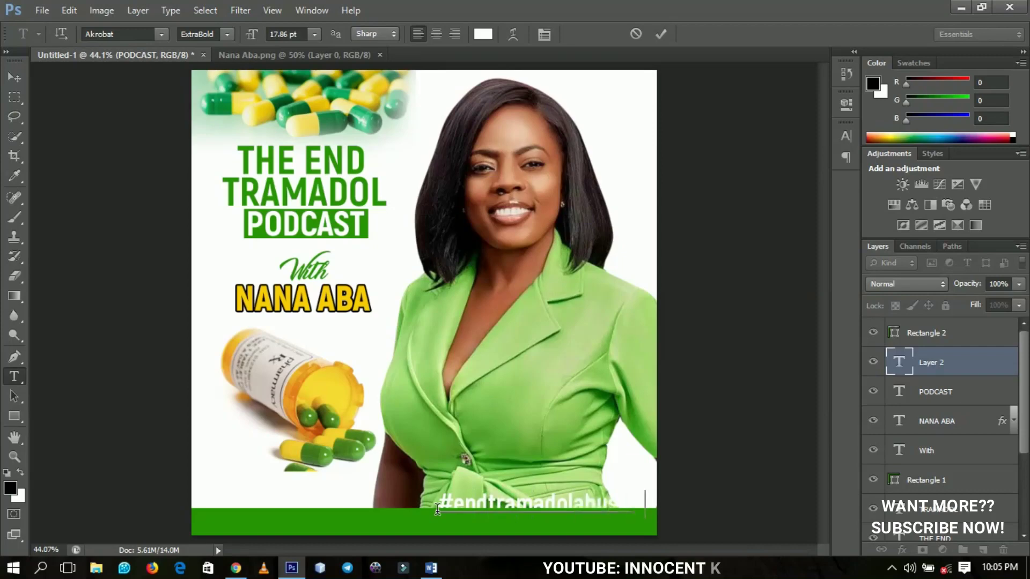
text(e)
text(ingha)
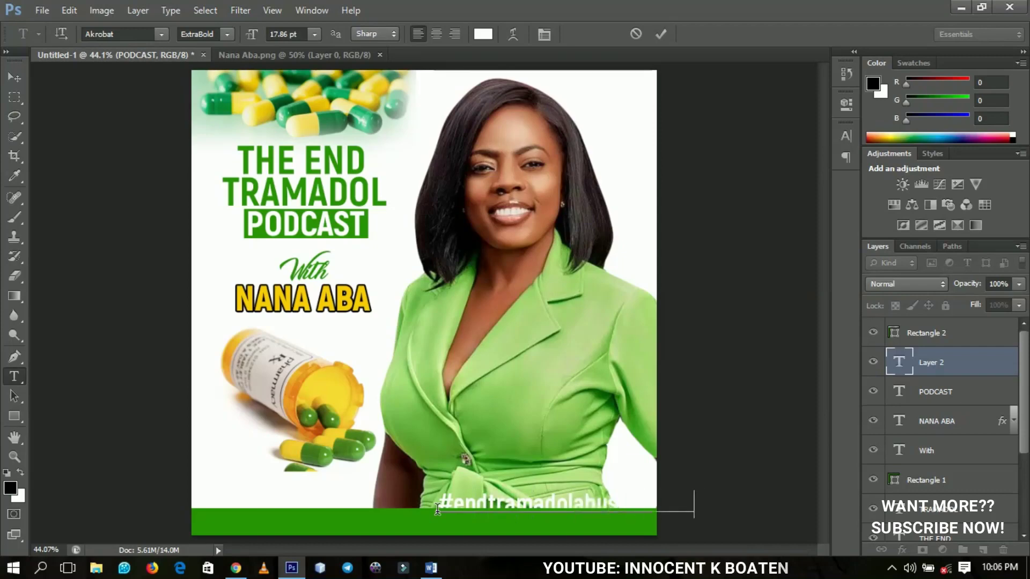
click(15, 78)
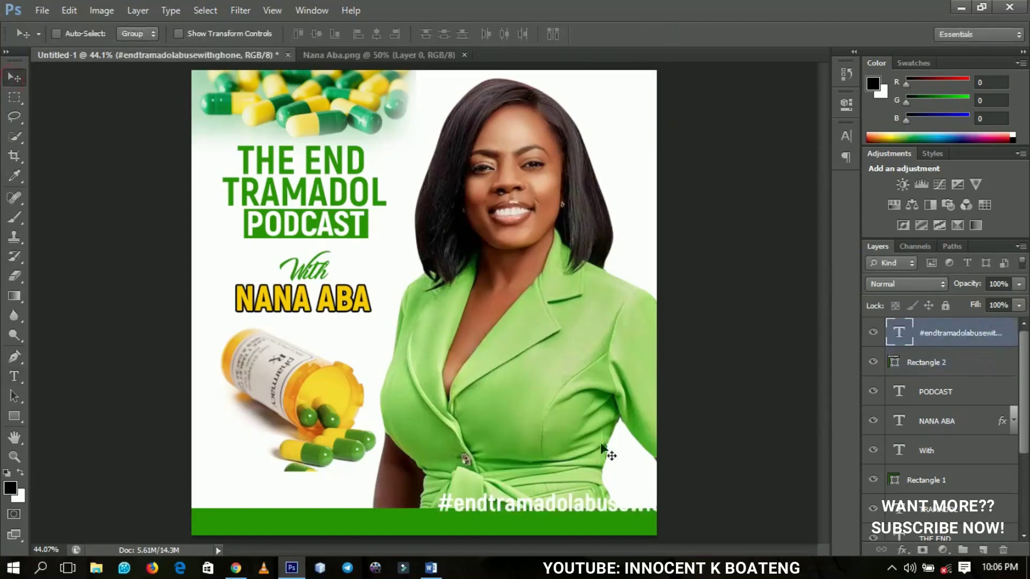
drag(595, 482, 524, 512)
Set the hashtag text to 13 pt and its font style to Bold
key(t)
double_click(514, 524)
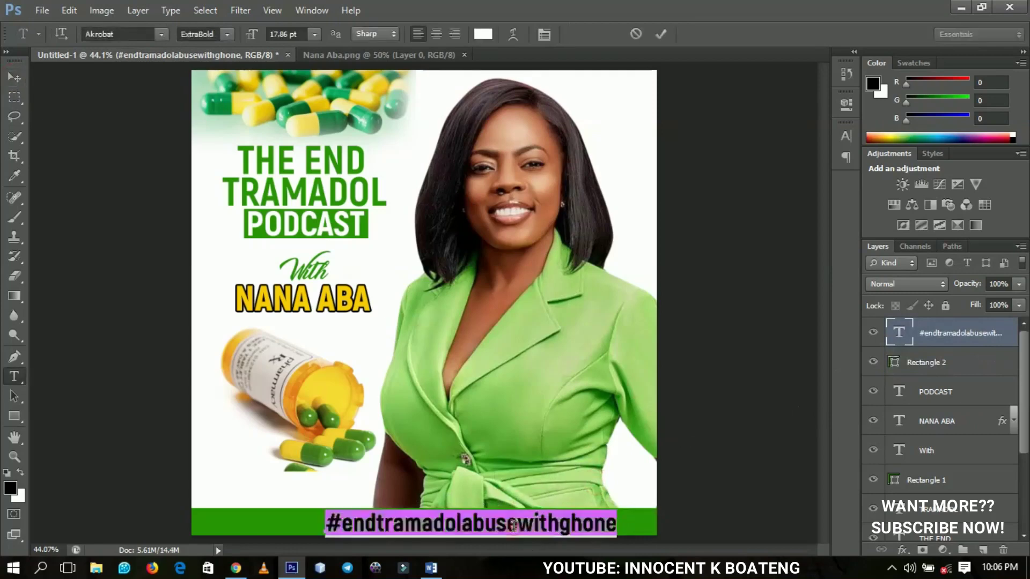
click(251, 37)
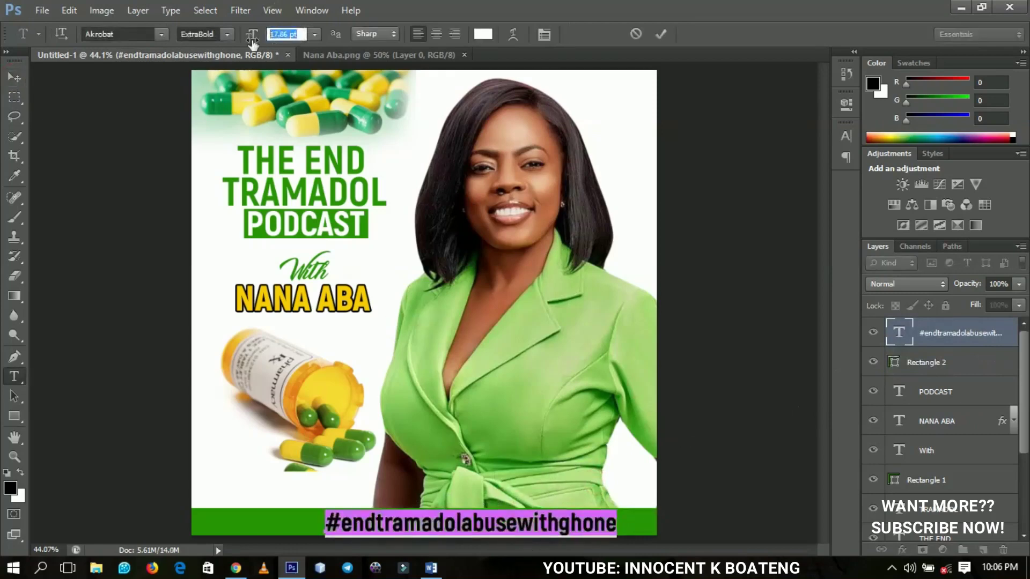
text(13)
key(Return)
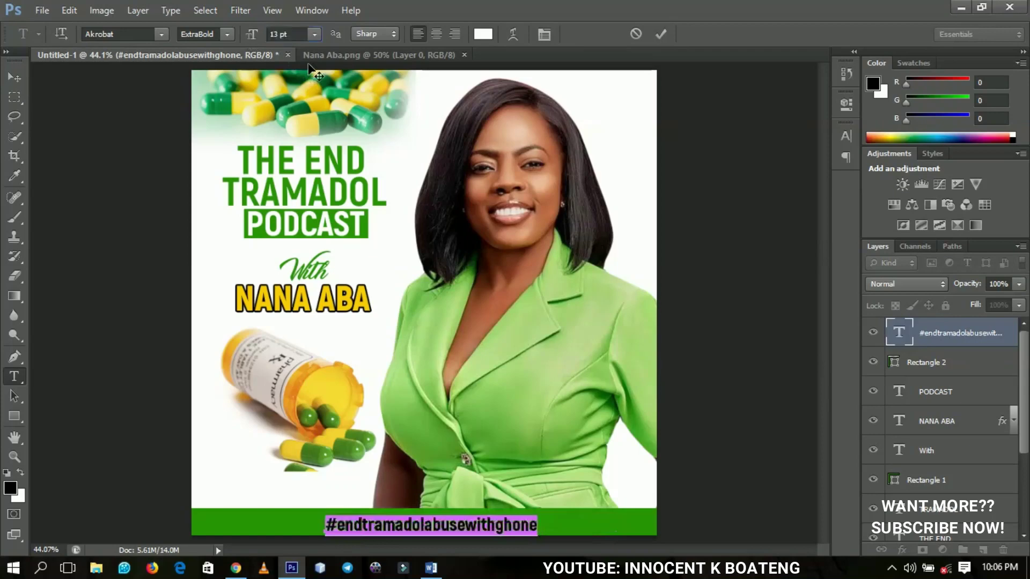
click(231, 34)
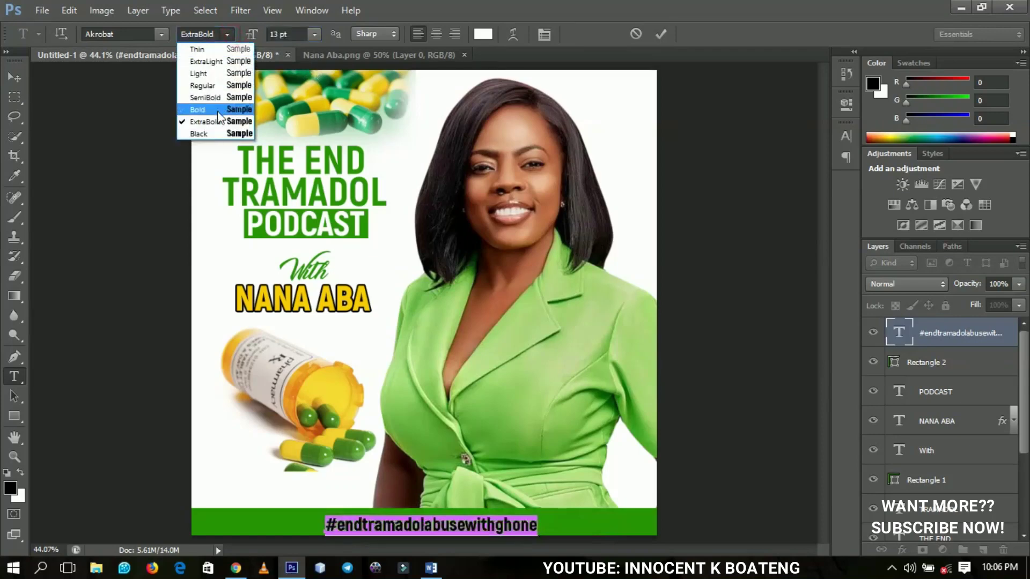
click(217, 111)
click(14, 78)
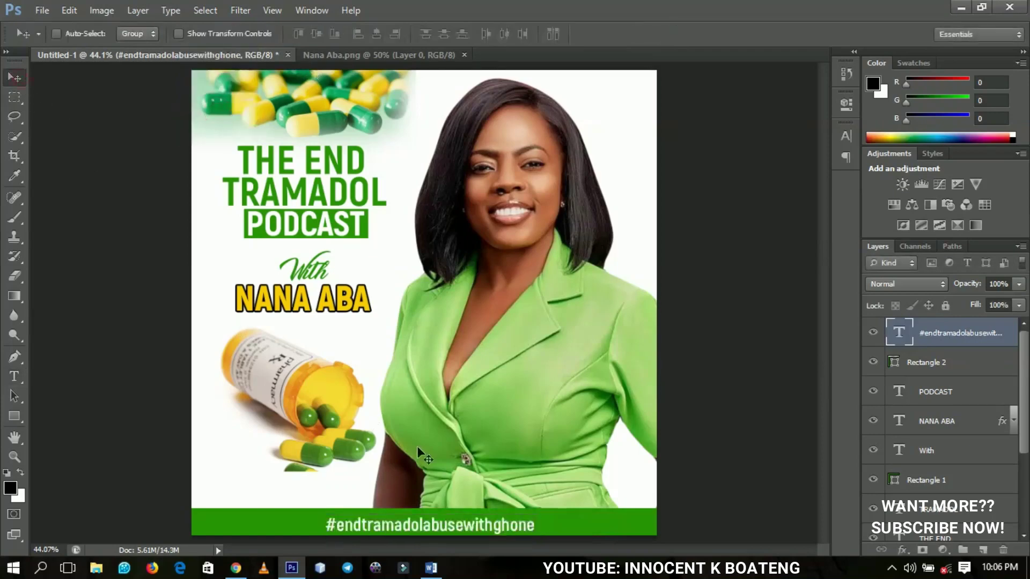
Center the hashtag text horizontally on the whole canvas and clear the selection
key(ctrl+a)
click(376, 34)
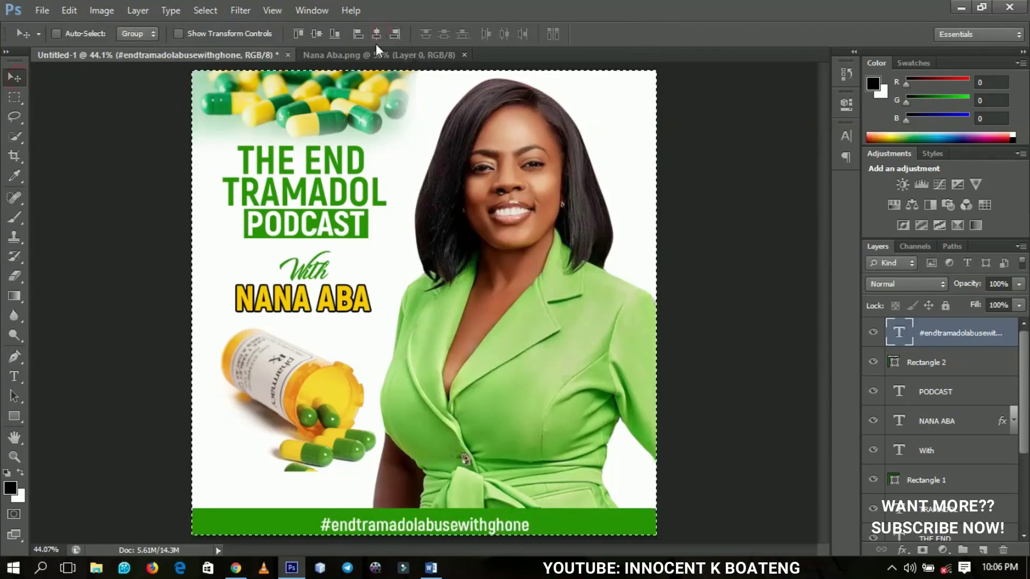
key(ctrl+d)
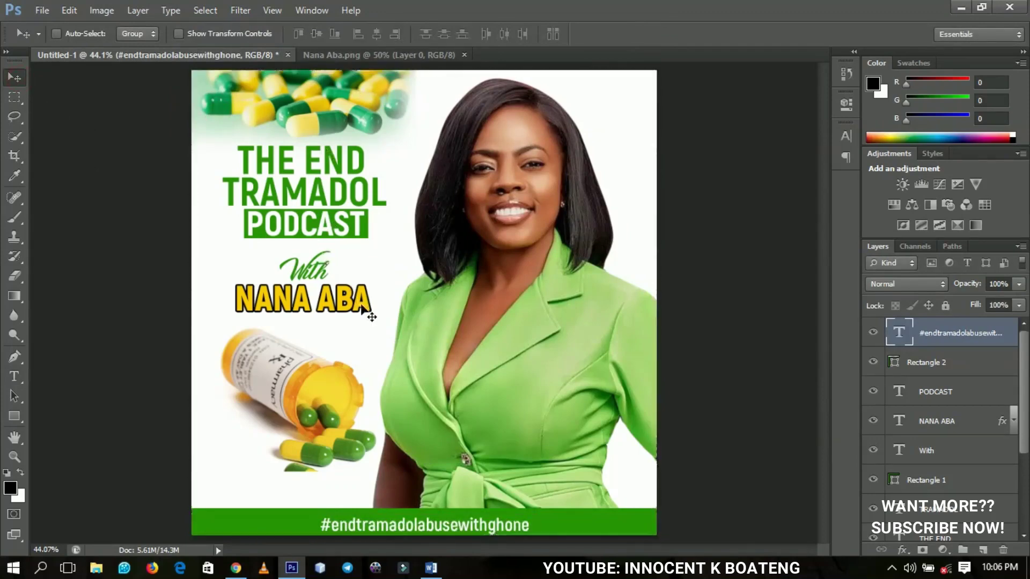
Nudge the hashtag text up slightly to center it vertically within the green bar
key(Up)
key(Up)
key(Up)
key(Up)
key(Up)
key(Up)
key(Up)
key(Up)
key(Up)
key(Up)
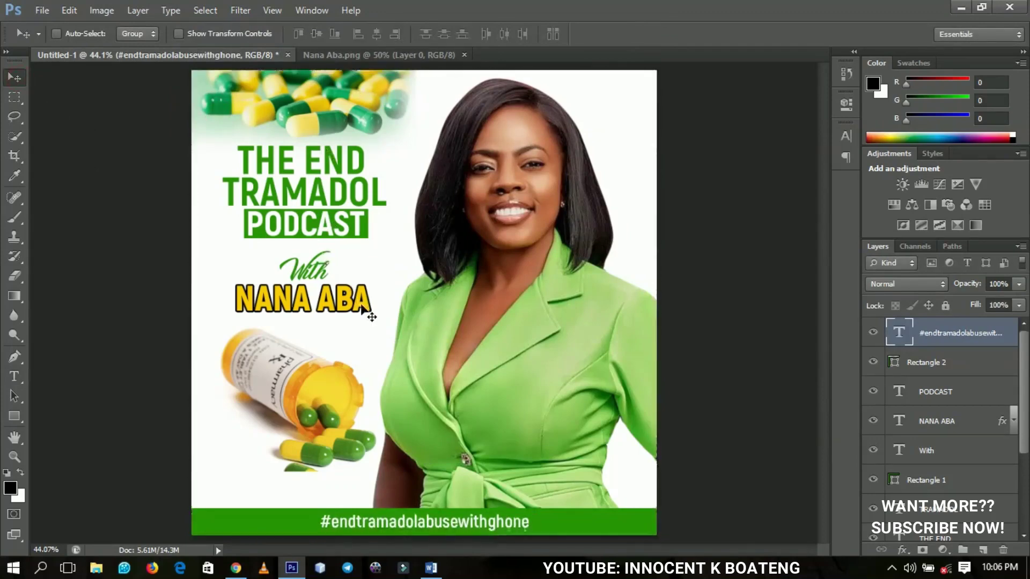
Select the yellow name text layer and shift it slightly down, away from the word "With"
key(z)
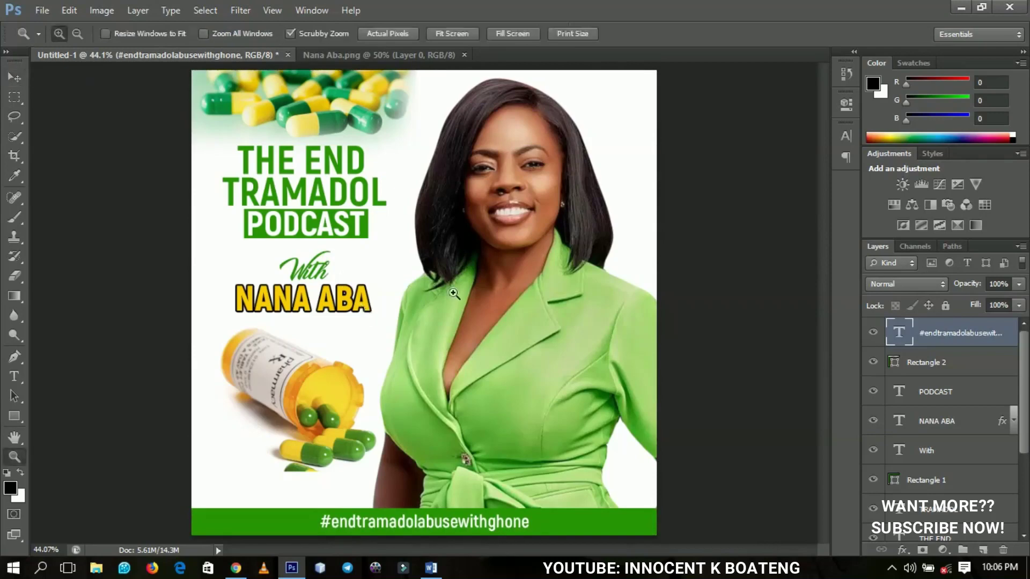
alt+click(464, 298)
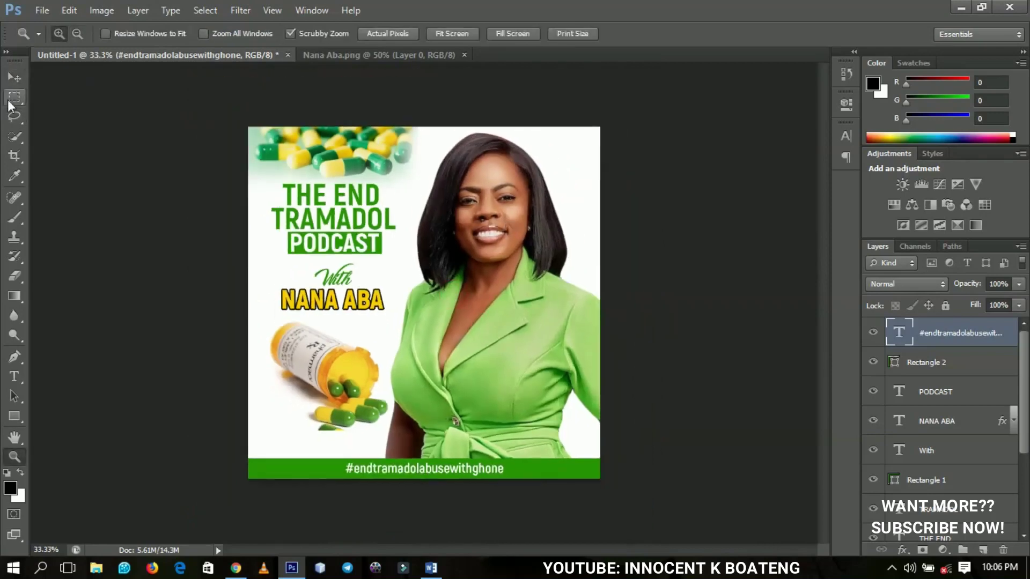
click(14, 77)
right_click(360, 304)
click(385, 314)
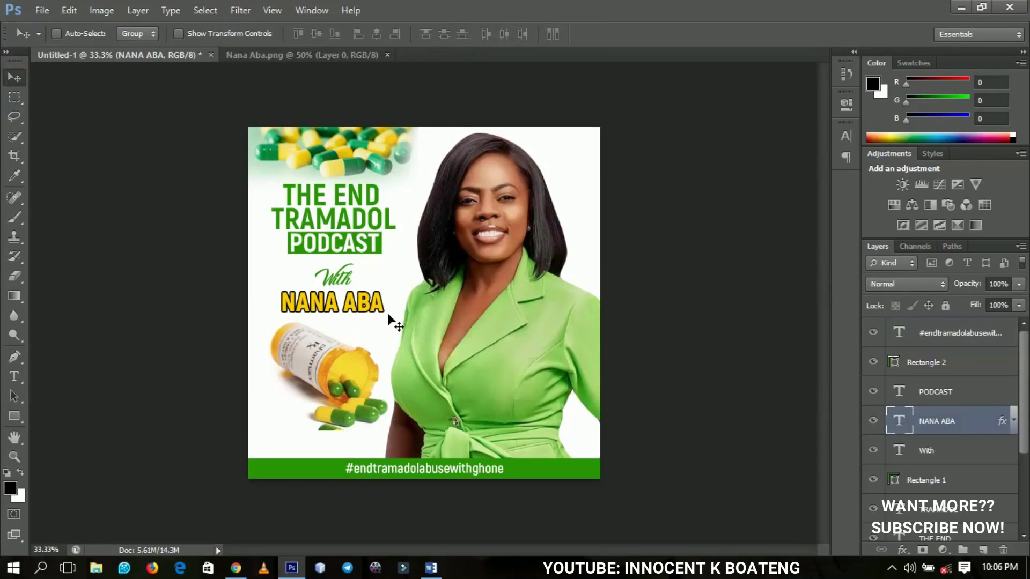
key(z)
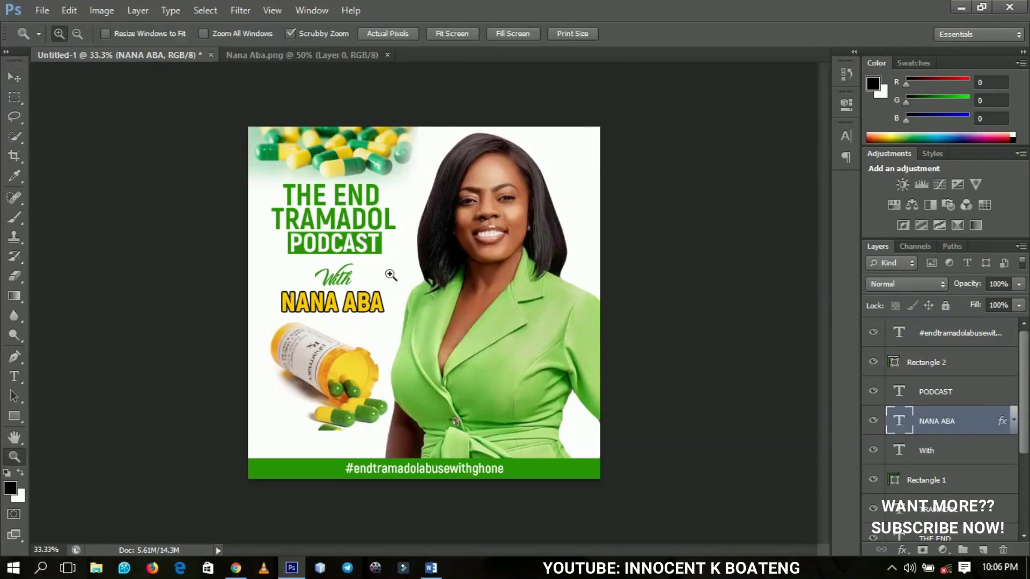
right_click(451, 239)
click(464, 249)
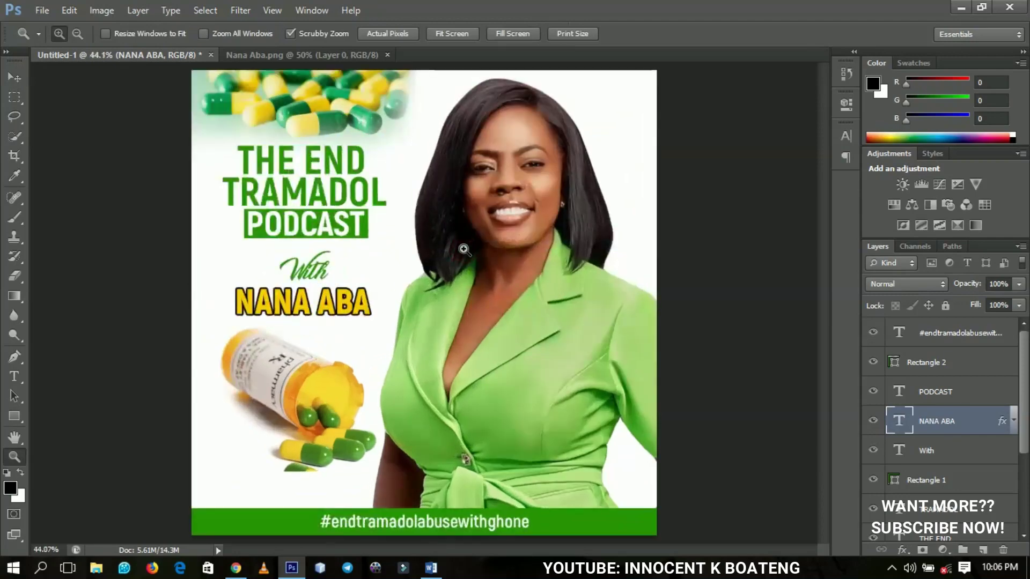